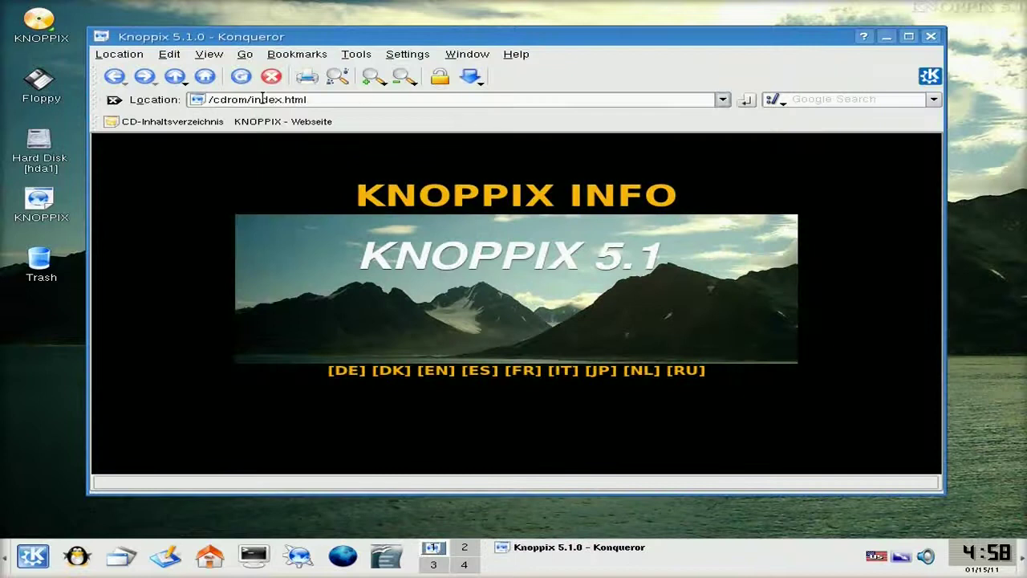
Step: Maximize the KNOPPIX info window, read the English page through to the list of included software, and close it
click(909, 37)
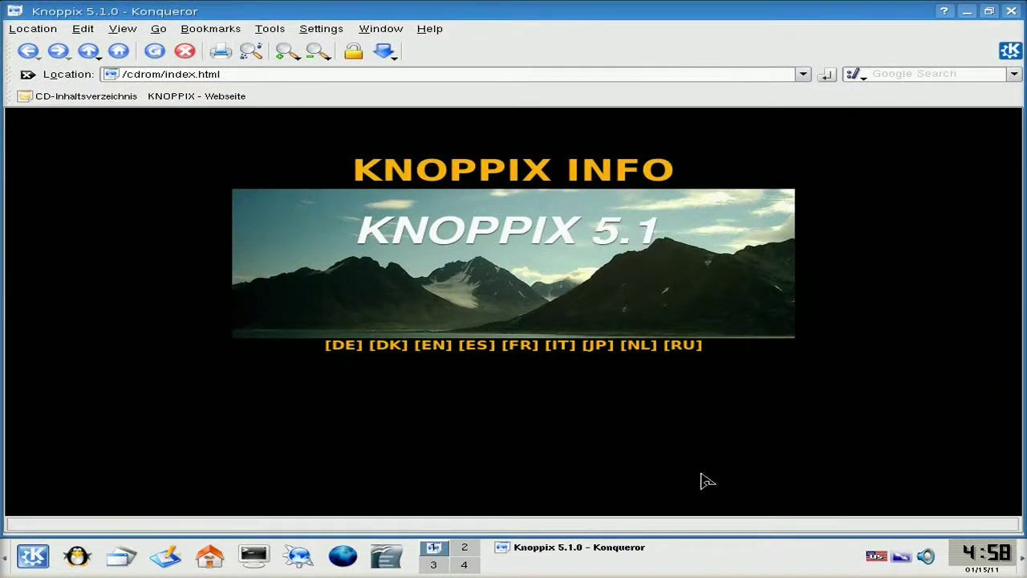
click(440, 352)
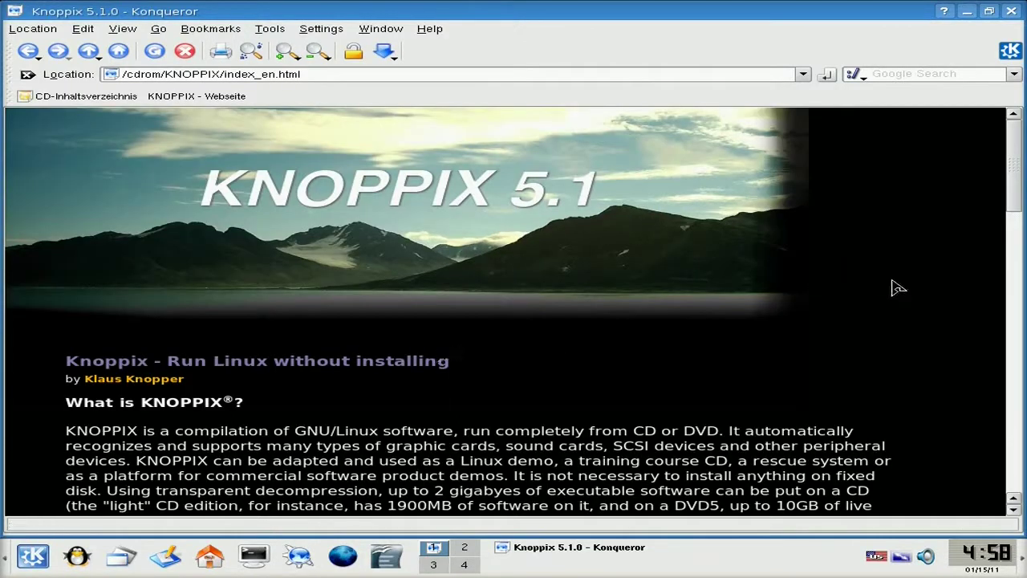
scroll(941, 295, down, 4)
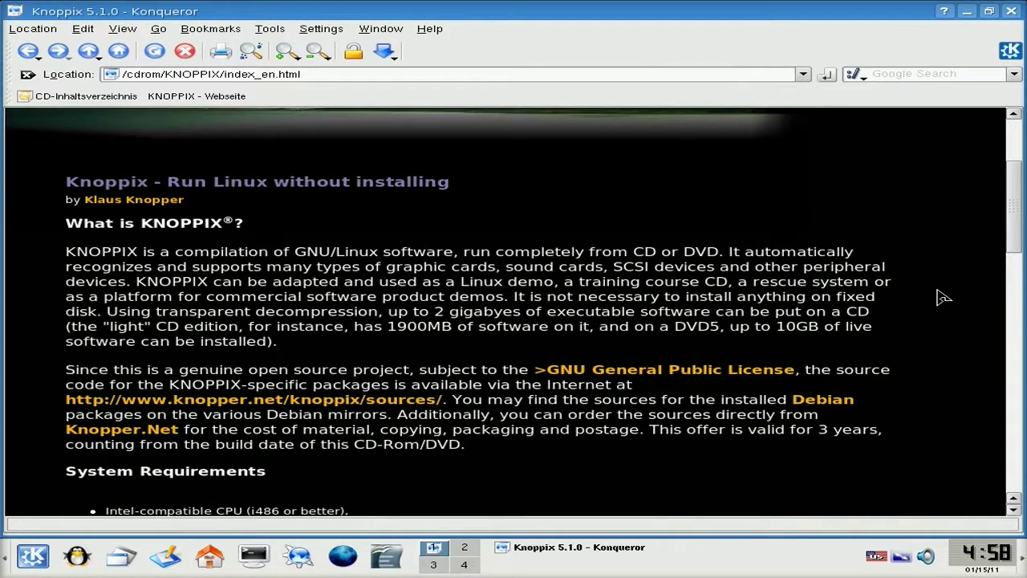
scroll(943, 297, down, 4)
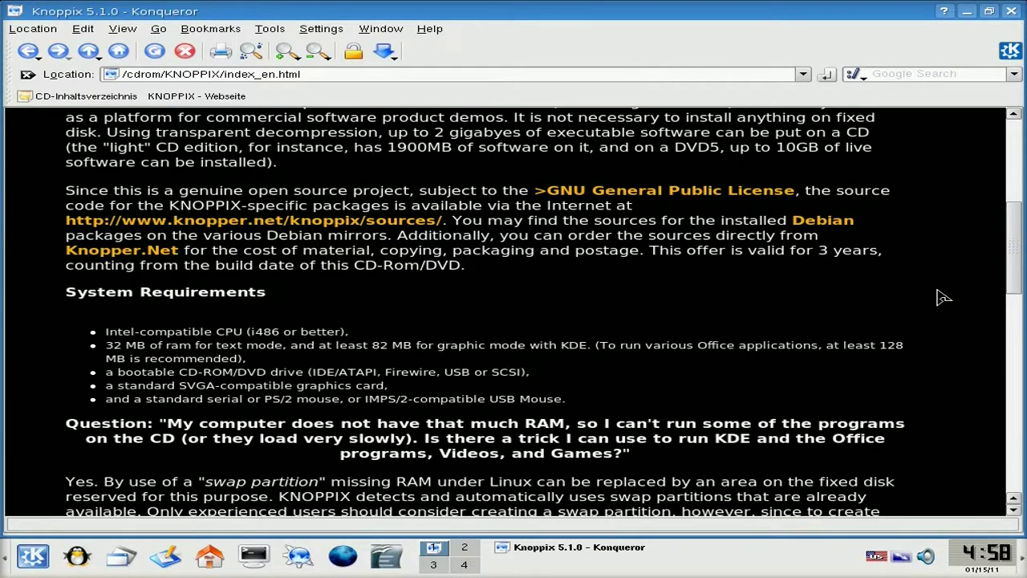
scroll(943, 297, down, 5)
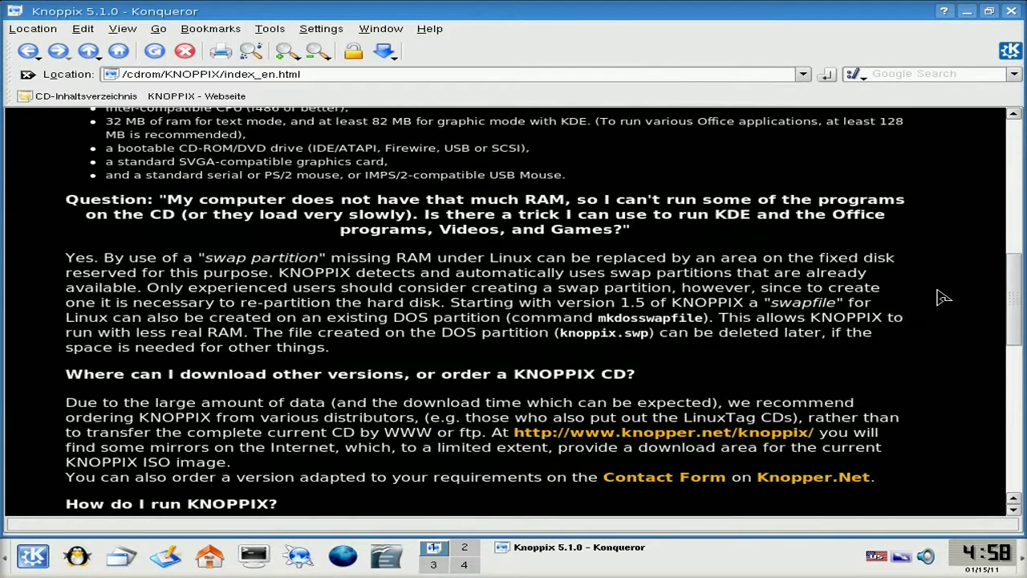
scroll(943, 297, down, 5)
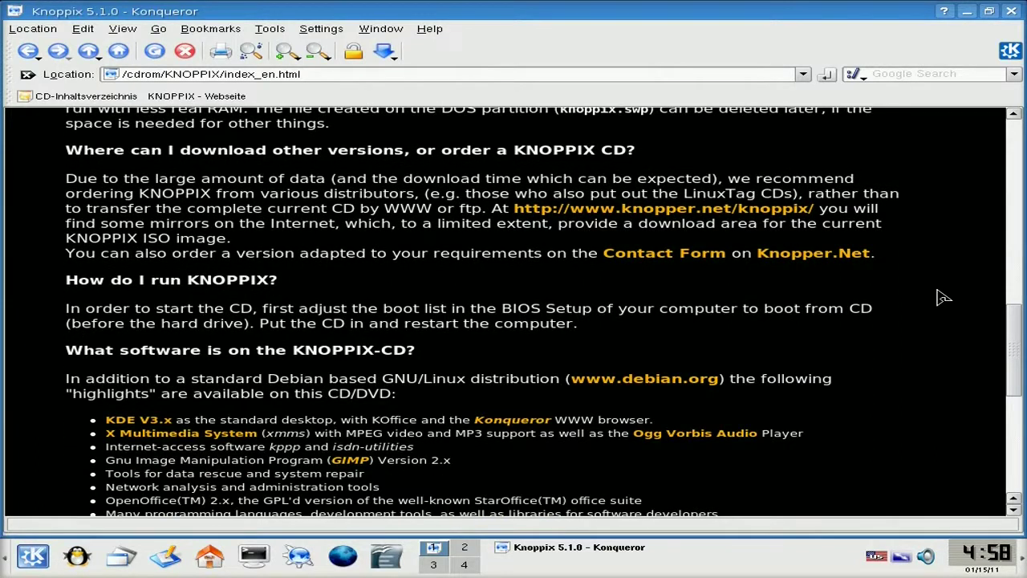
click(1012, 13)
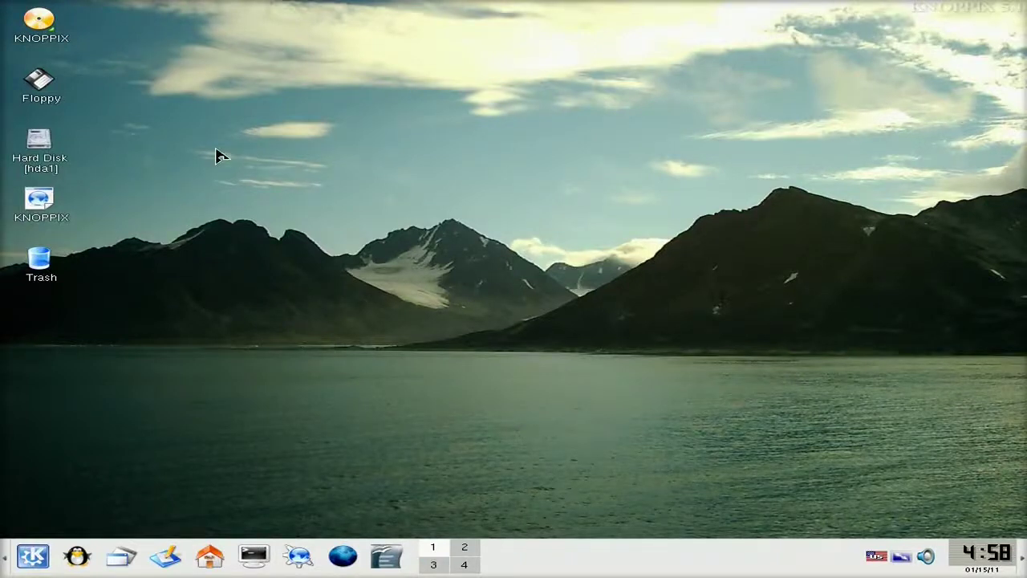
Step: Look through the installed applications in the Development, Editors, Games and Graphics categories, including the additional graphics applications
click(77, 554)
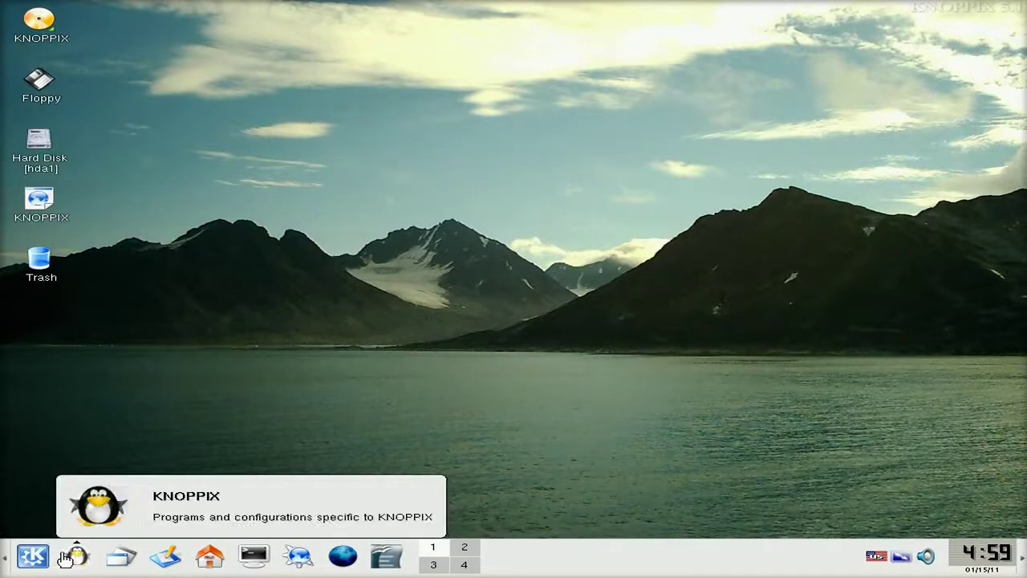
click(34, 557)
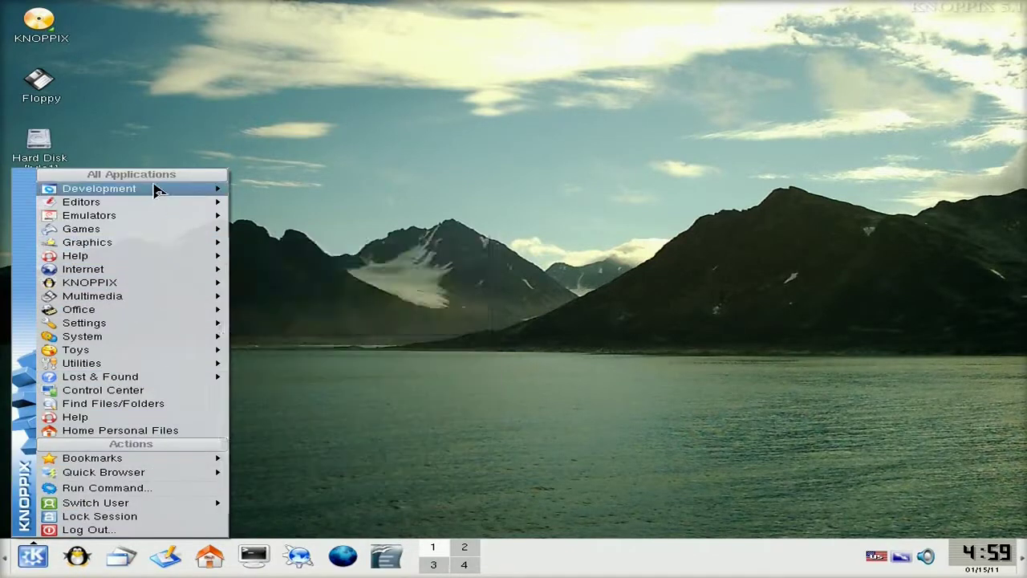
mouse_move(149, 194)
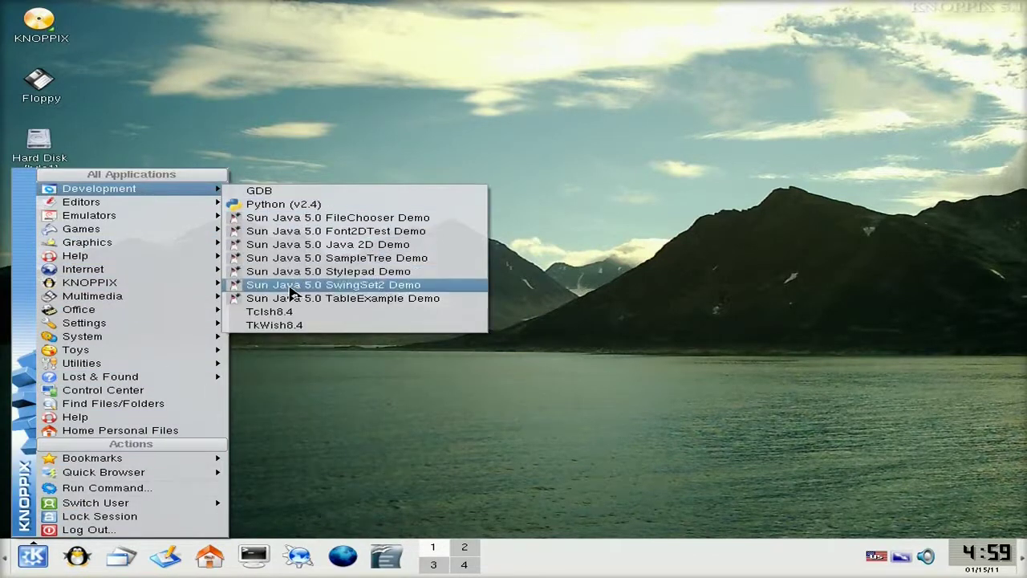
mouse_move(184, 203)
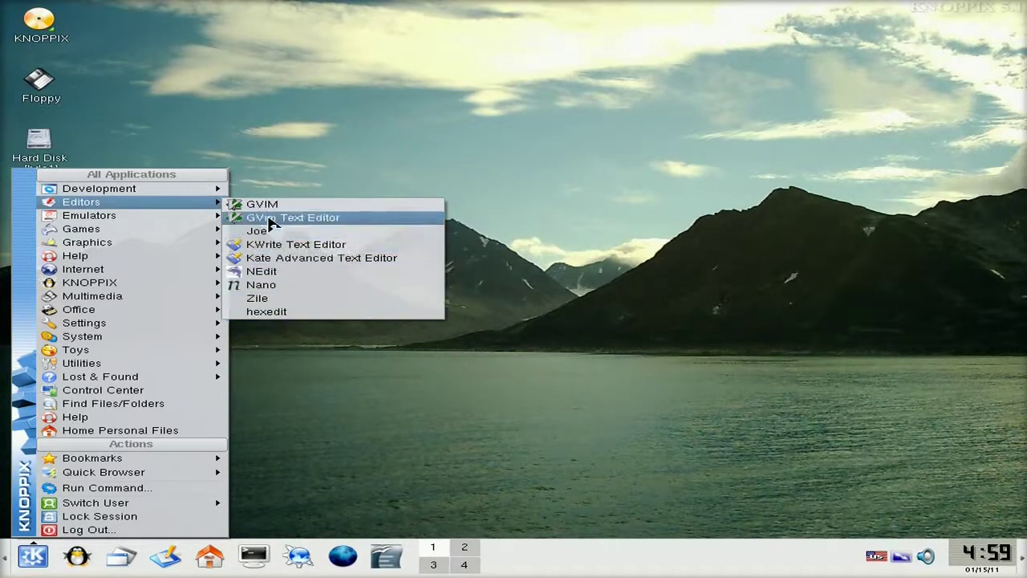
mouse_move(166, 218)
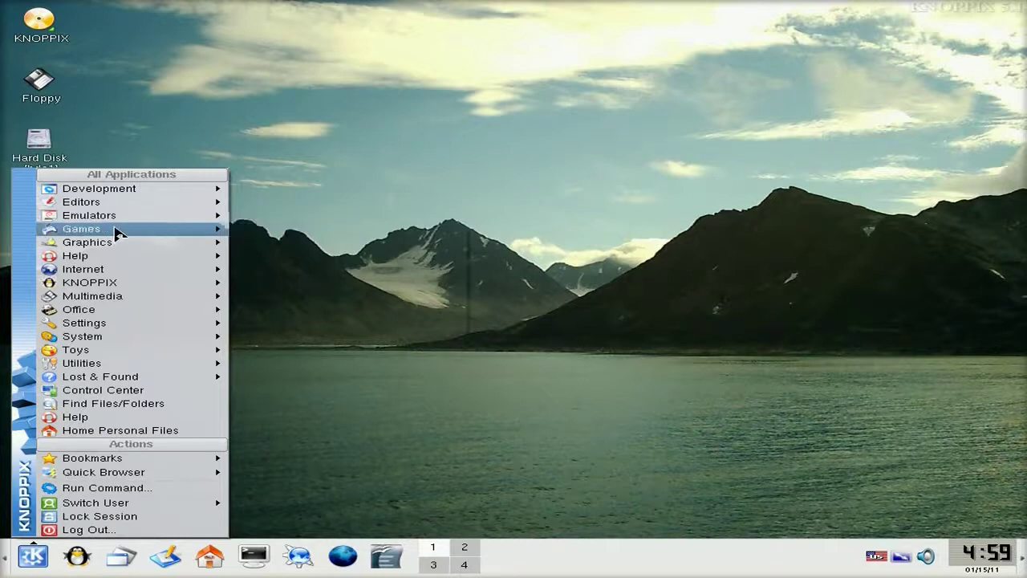
mouse_move(116, 231)
mouse_move(239, 233)
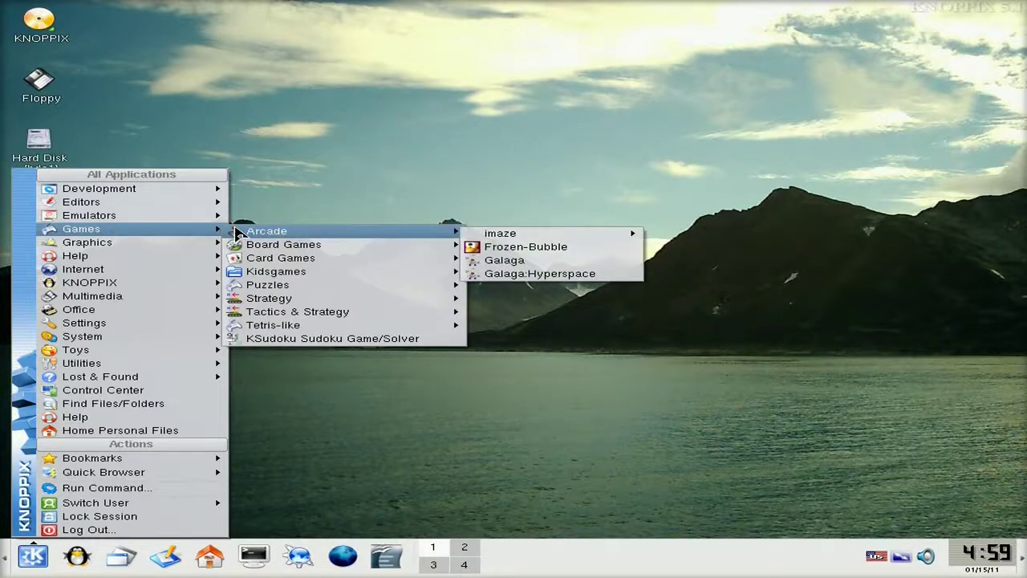
mouse_move(247, 249)
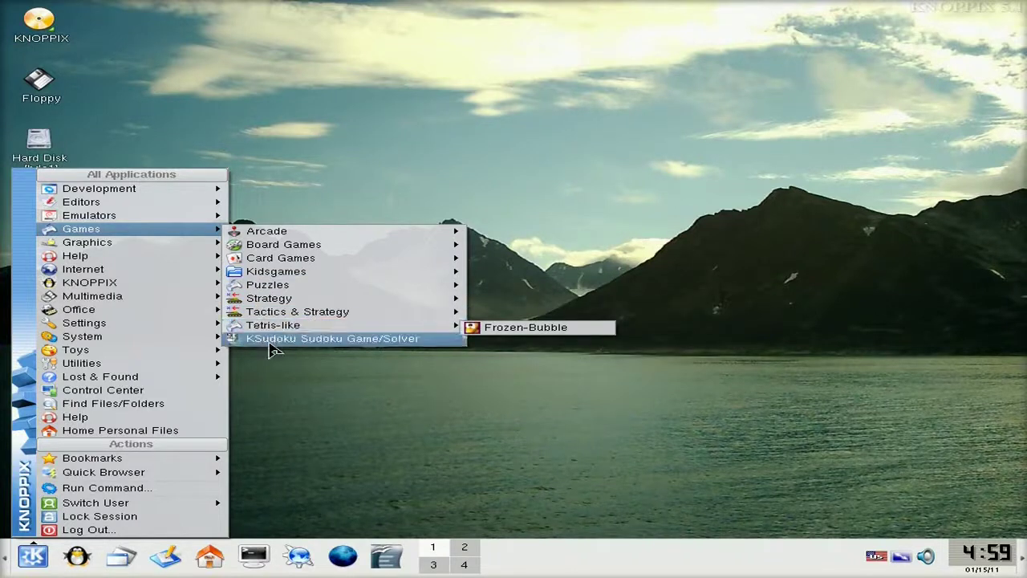
mouse_move(152, 244)
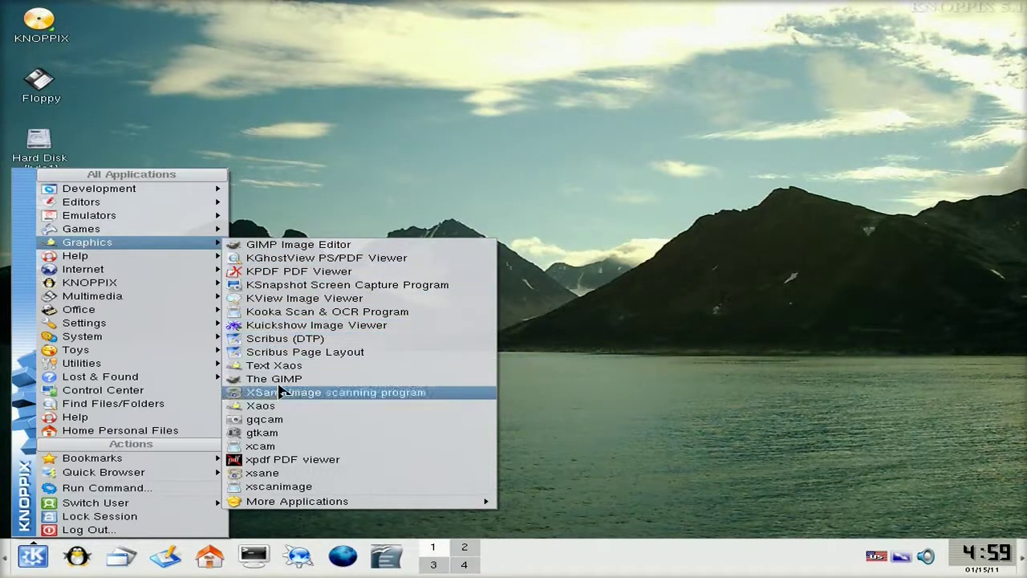
mouse_move(349, 503)
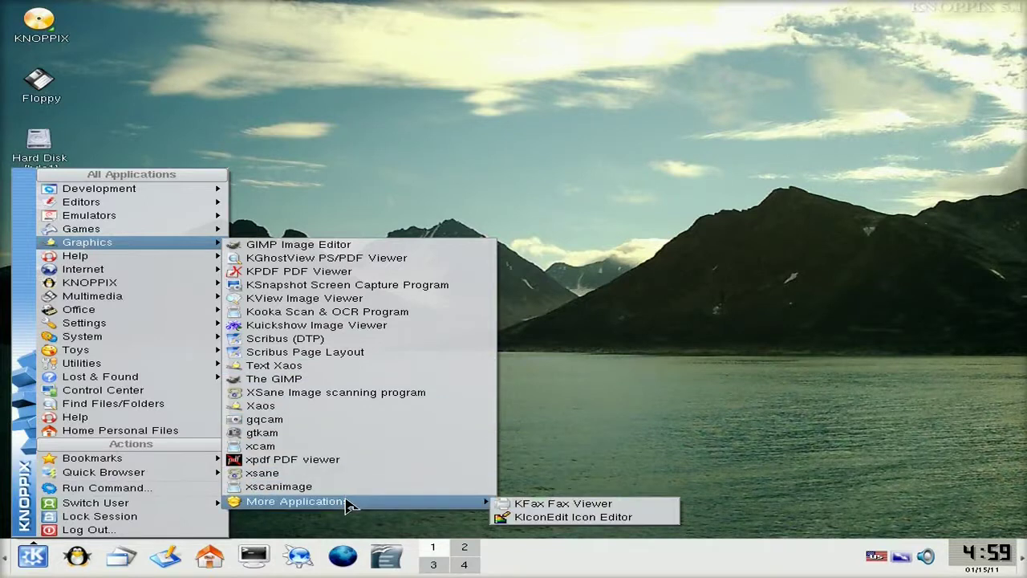
Step: Launch the Nessus Vulnerability Scanner from the Internet applications, view its setup window and close it
mouse_move(168, 259)
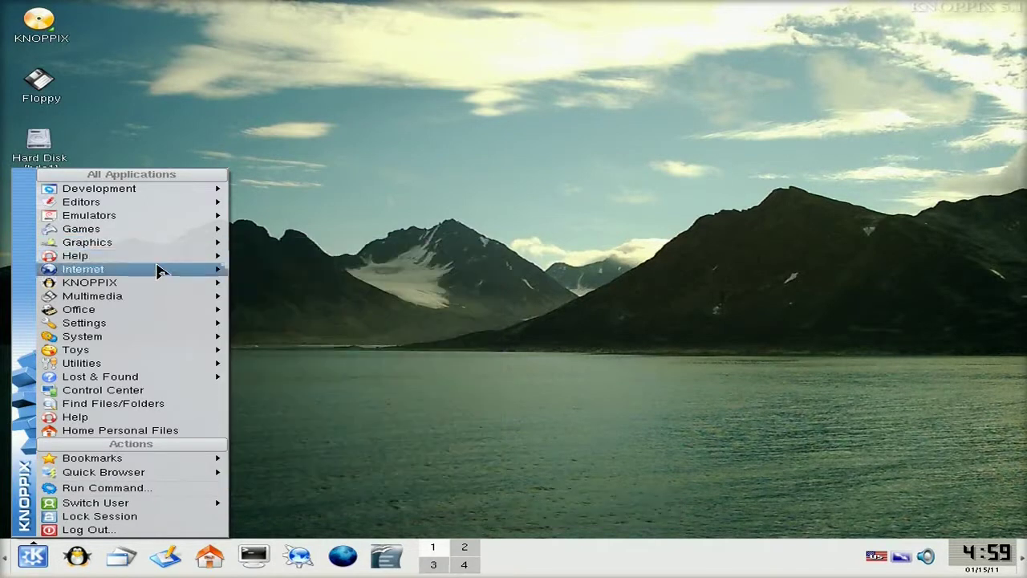
mouse_move(306, 261)
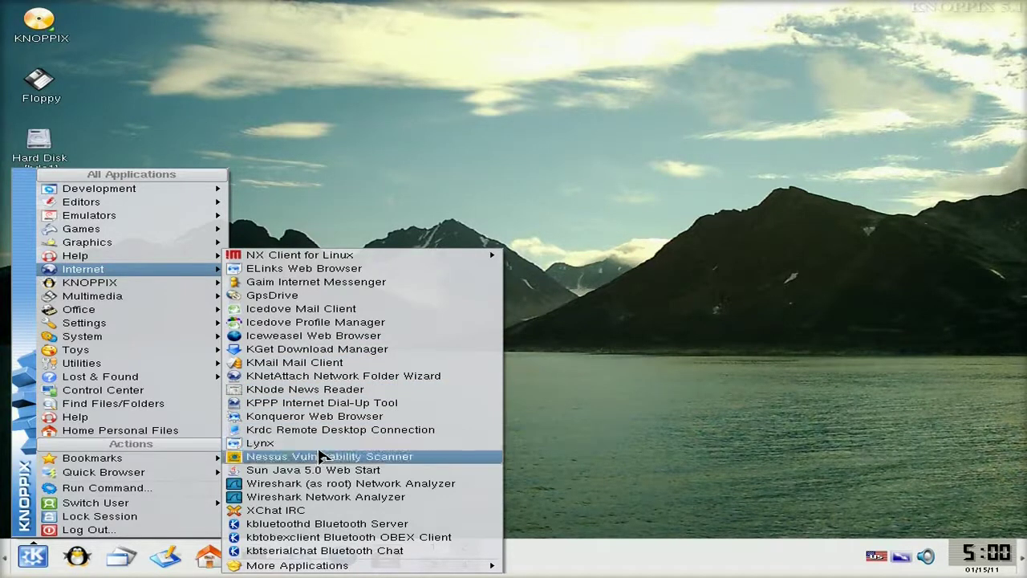
click(351, 457)
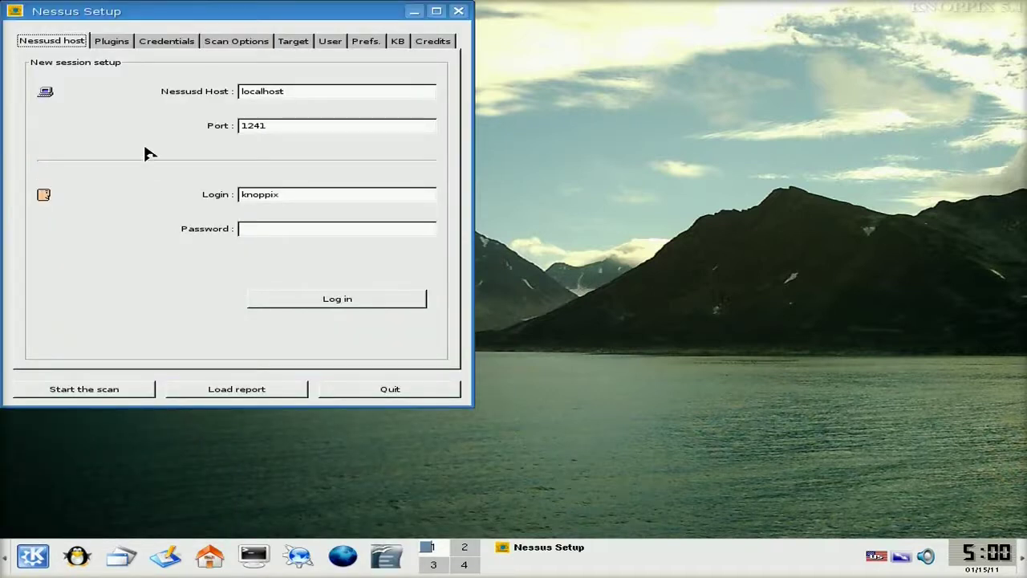
click(458, 11)
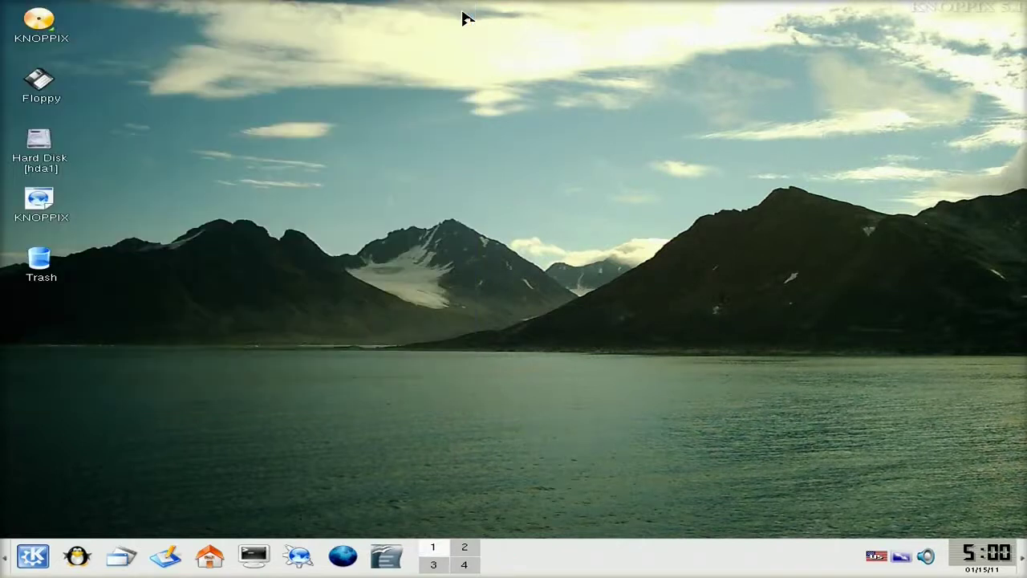
Step: Open KNOPPIX's SWAP file configuration, highlight the /dev/hda1 partition and leave without creating a swap file
click(33, 555)
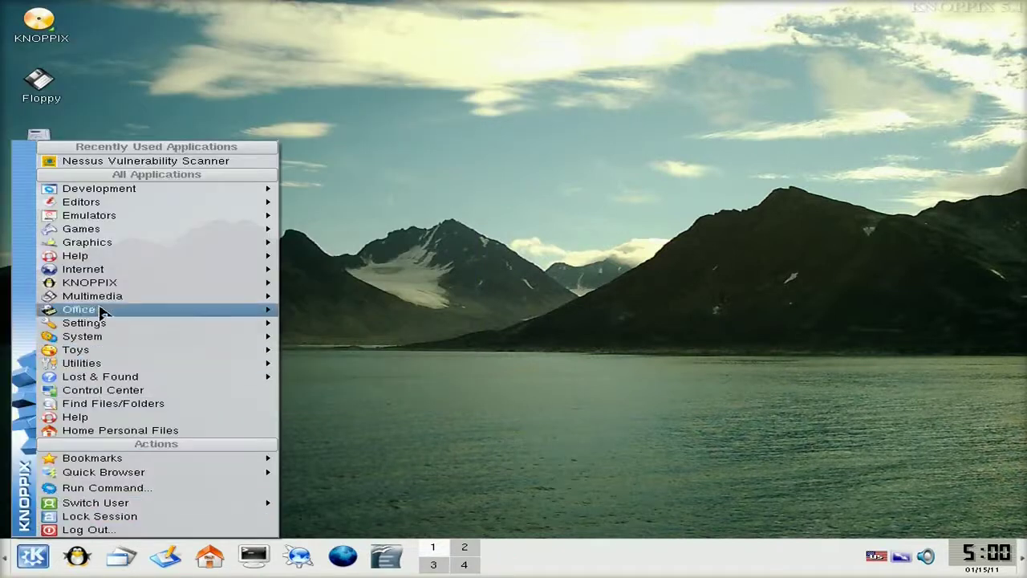
mouse_move(102, 297)
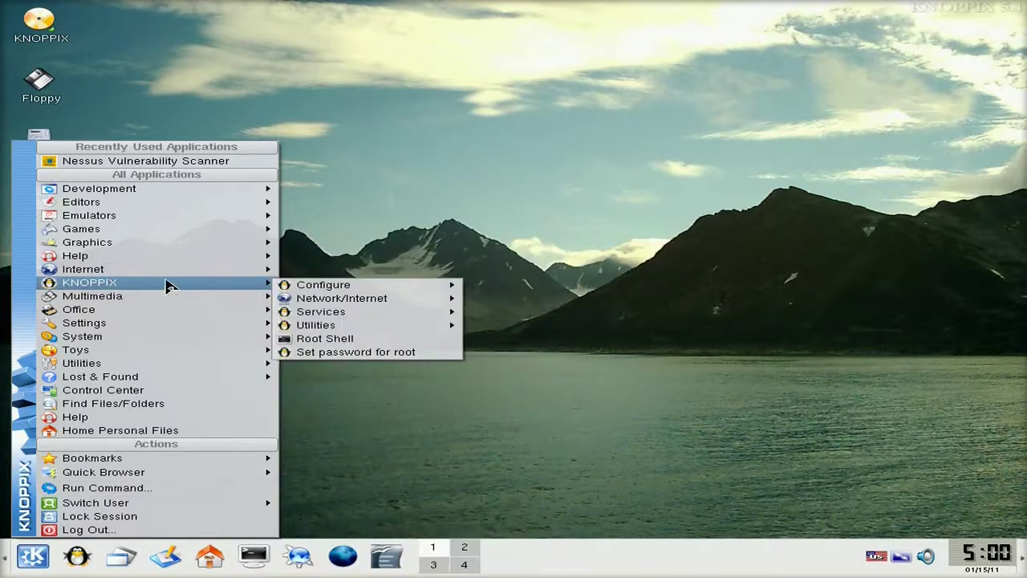
mouse_move(418, 286)
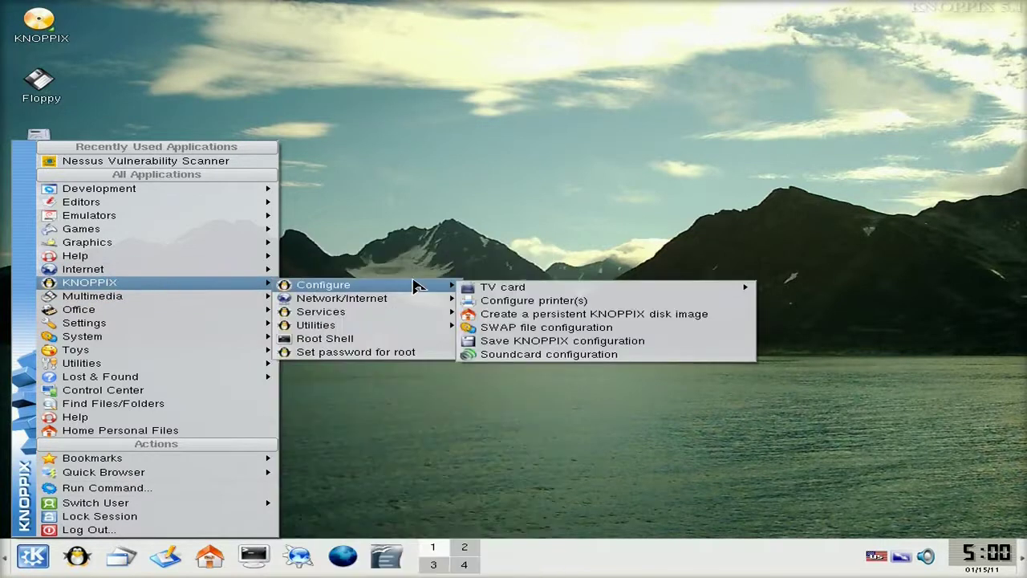
click(501, 329)
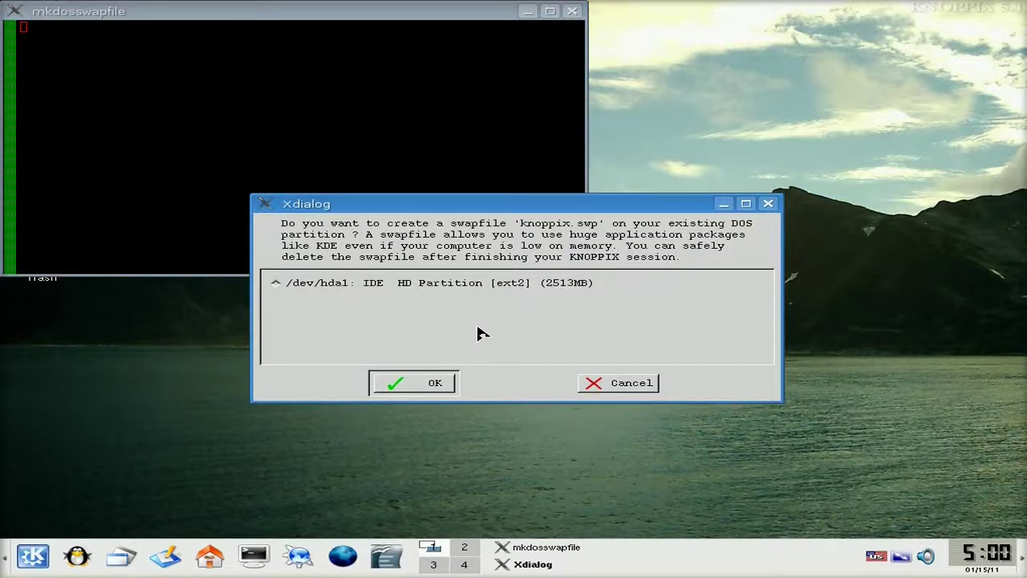
click(482, 287)
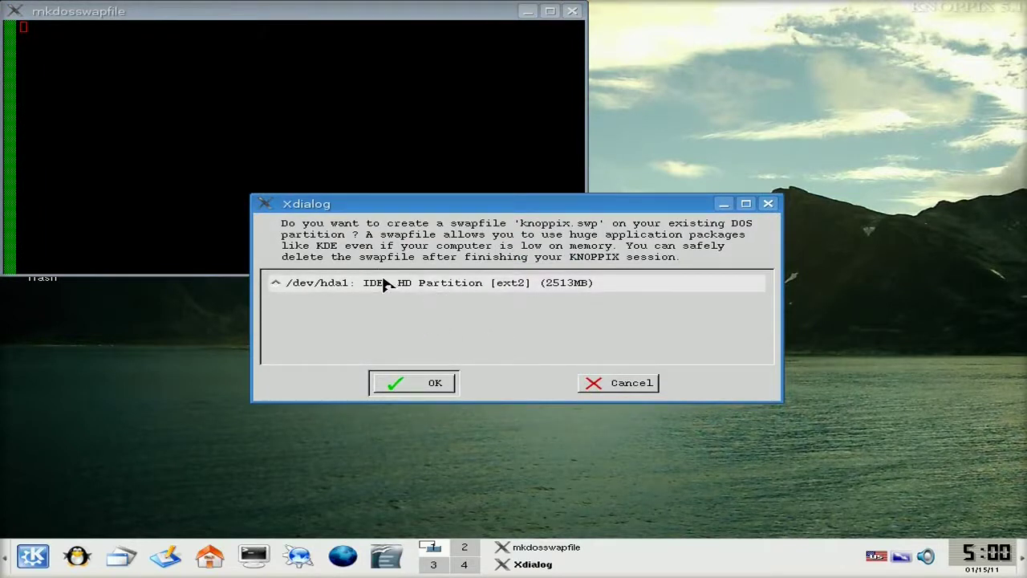
click(615, 388)
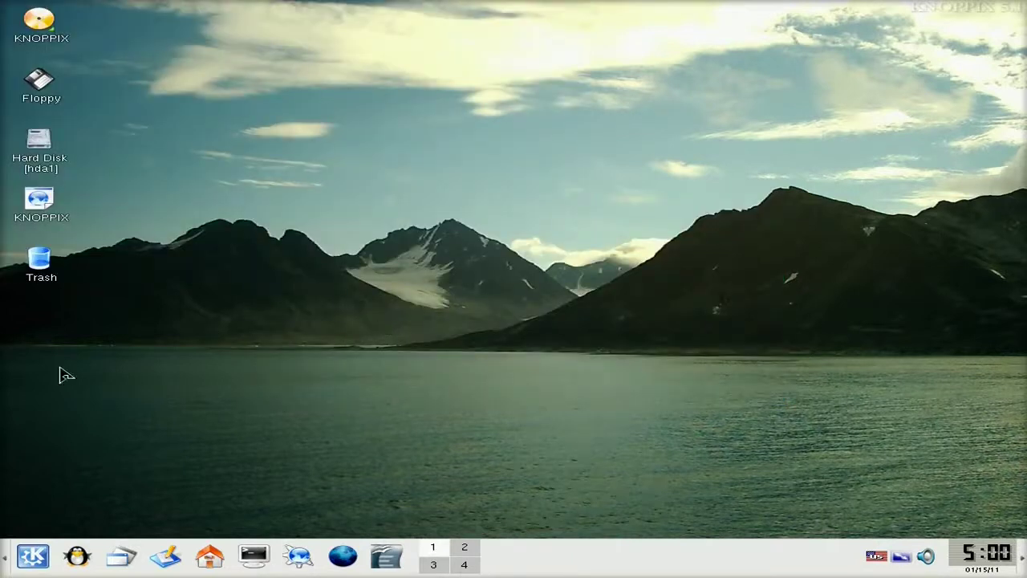
Step: Launch Audacity from the Multimedia sound applications and accept English as its language
click(32, 555)
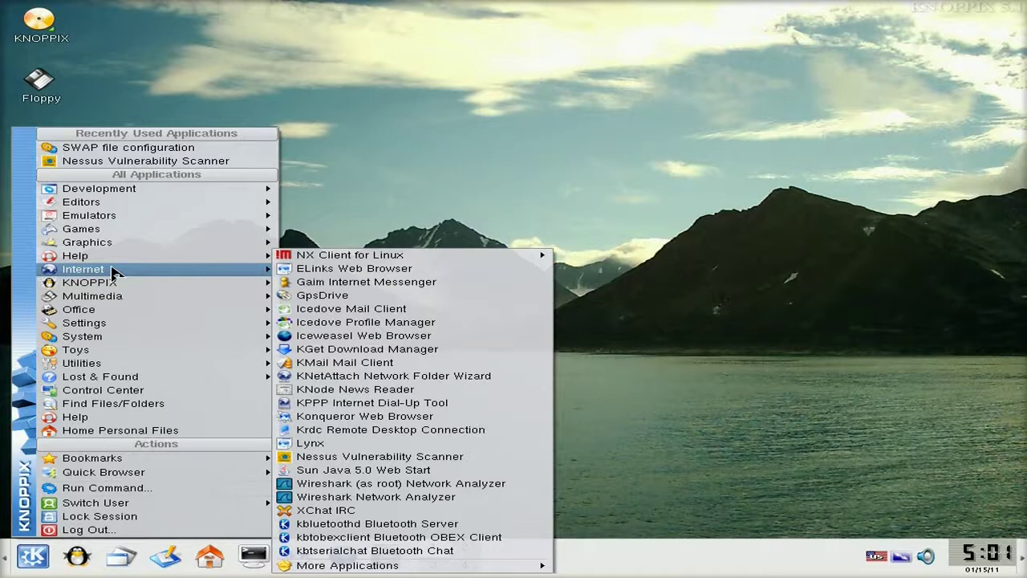
mouse_move(320, 290)
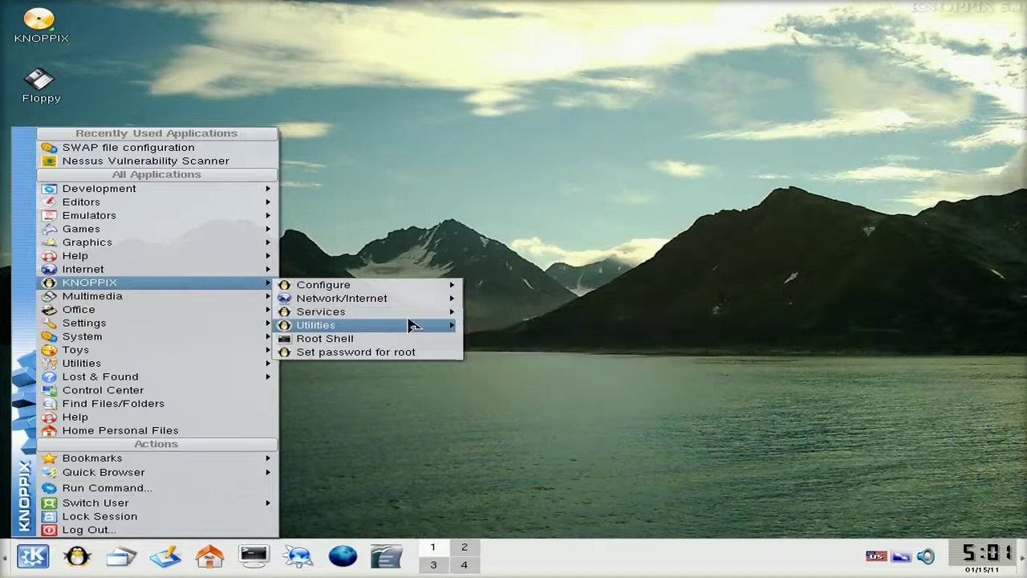
mouse_move(408, 324)
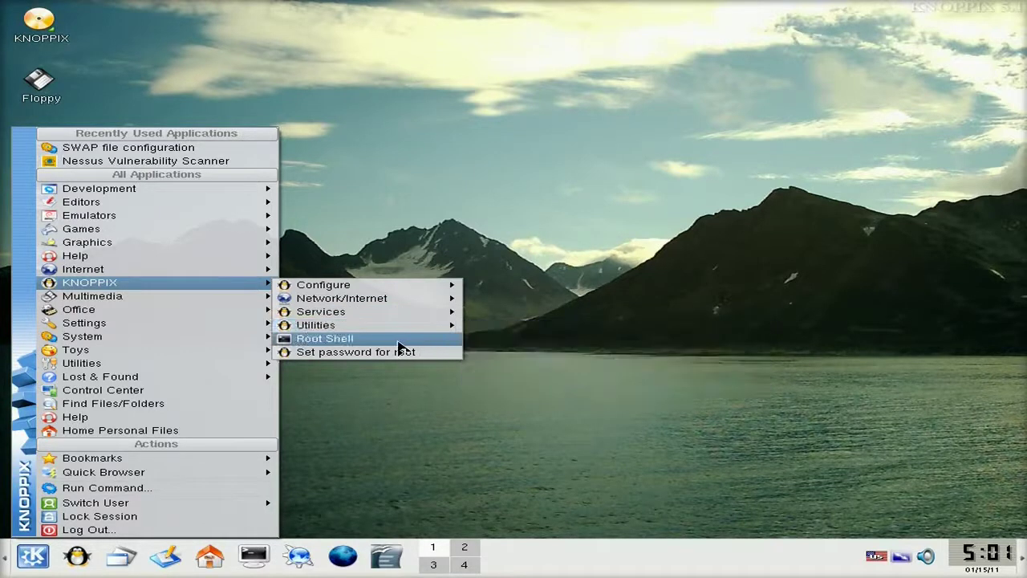
mouse_move(156, 296)
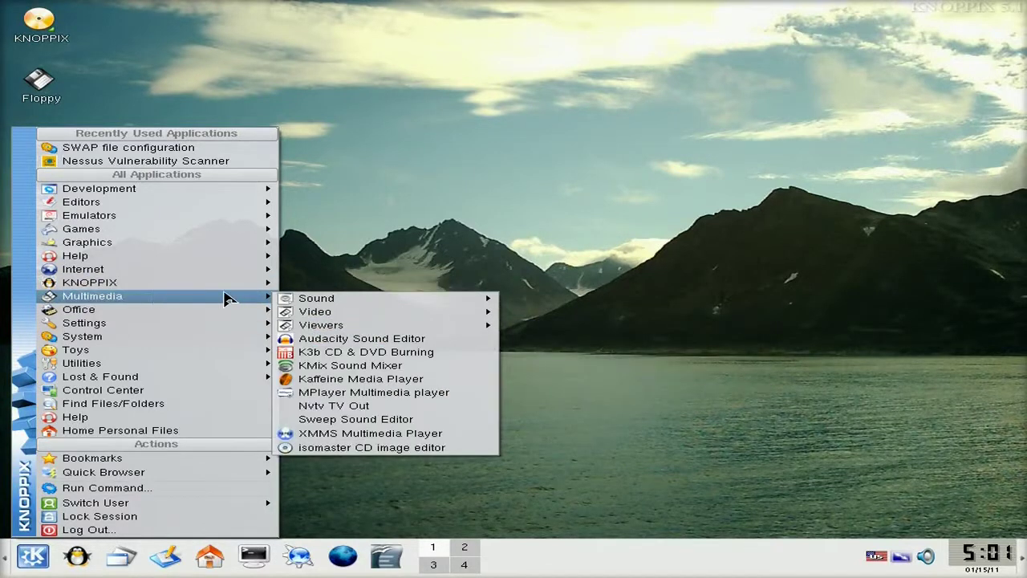
mouse_move(395, 300)
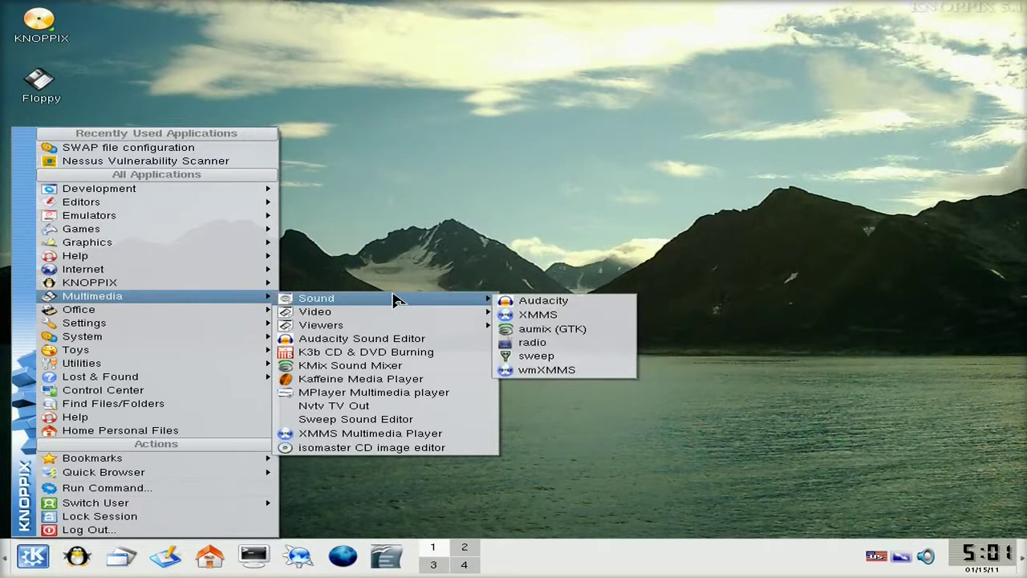
click(525, 301)
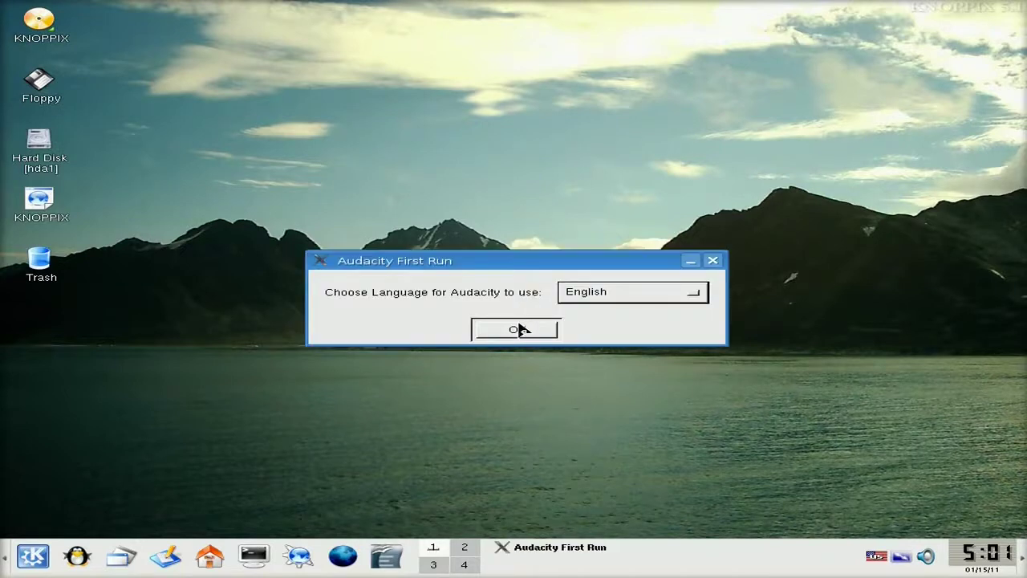
click(518, 329)
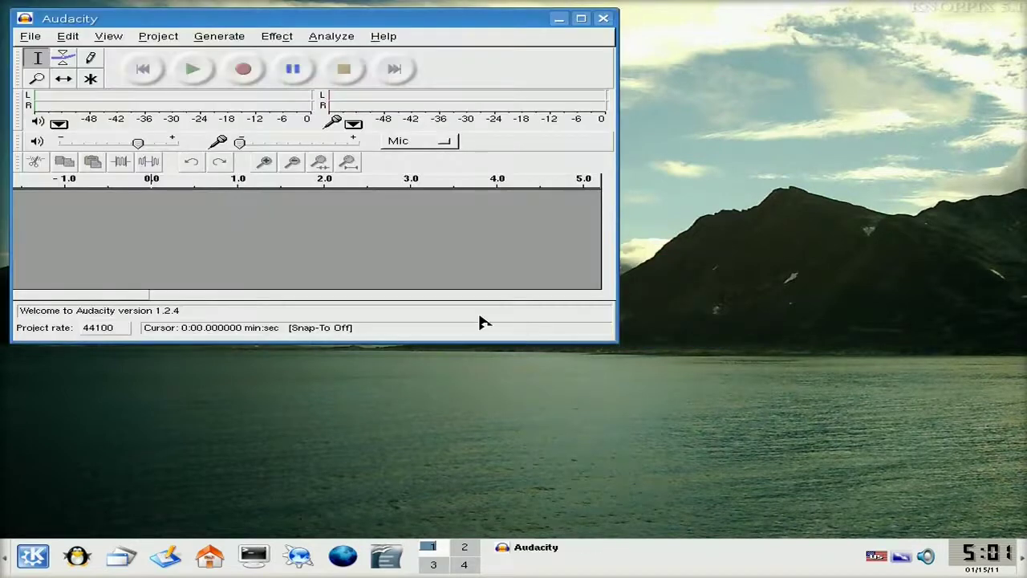
Step: View Audacity's About information, dismiss it and close the program
click(377, 37)
click(404, 74)
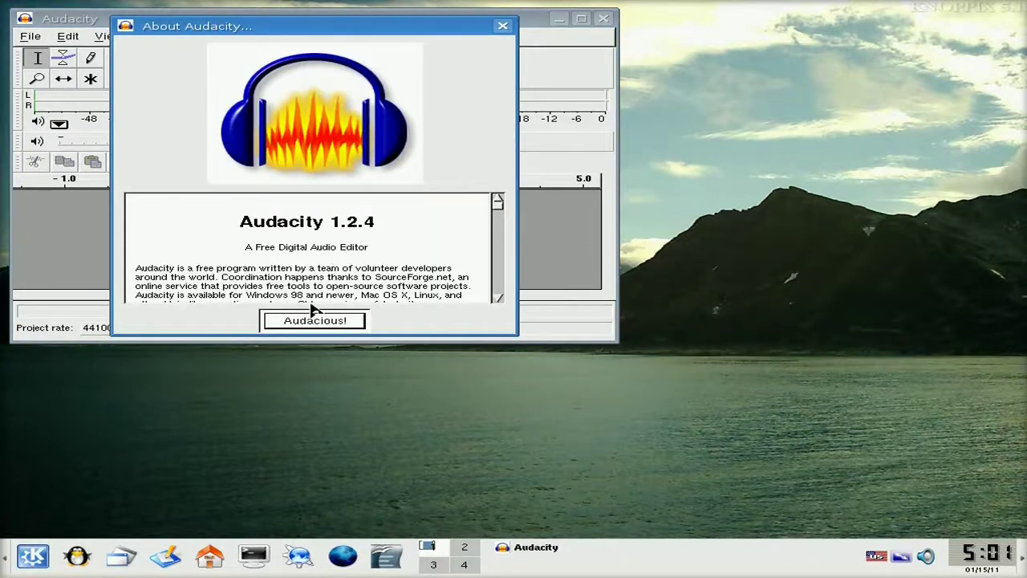
click(316, 321)
click(603, 18)
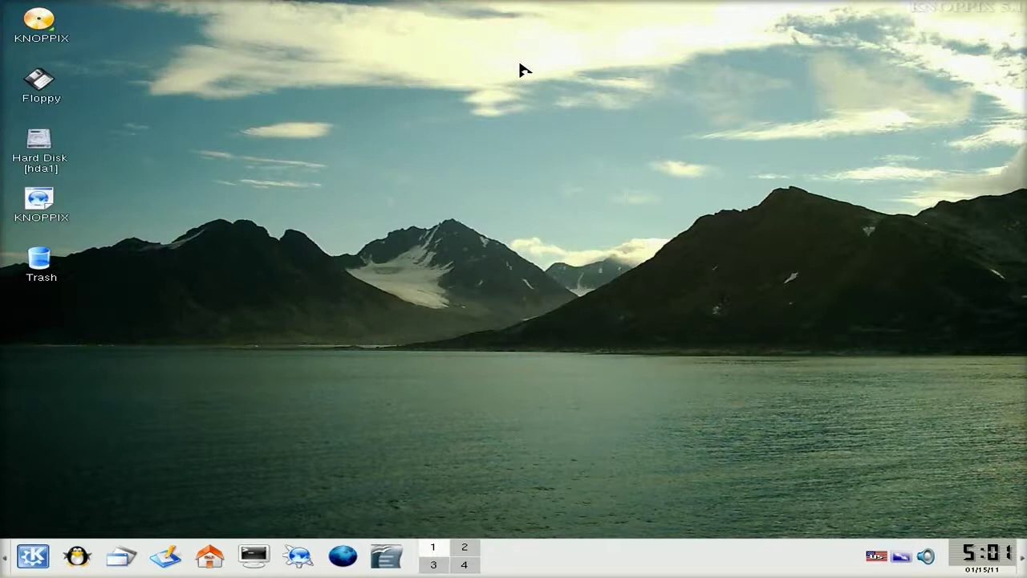
Step: Launch OpenOffice.org 2.1 Writer from the Office applications, view its welcome wizard and cancel it
click(42, 554)
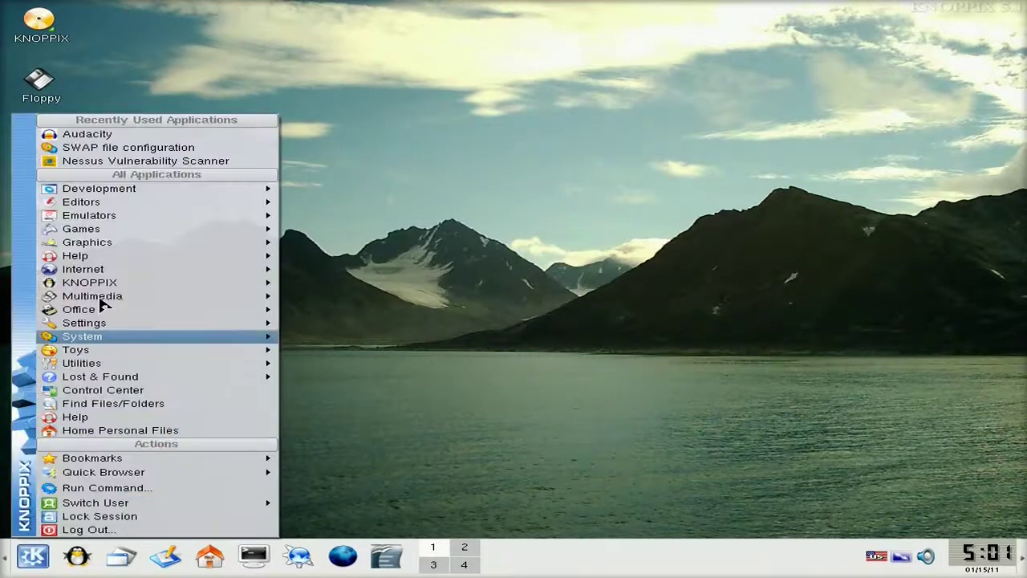
mouse_move(321, 303)
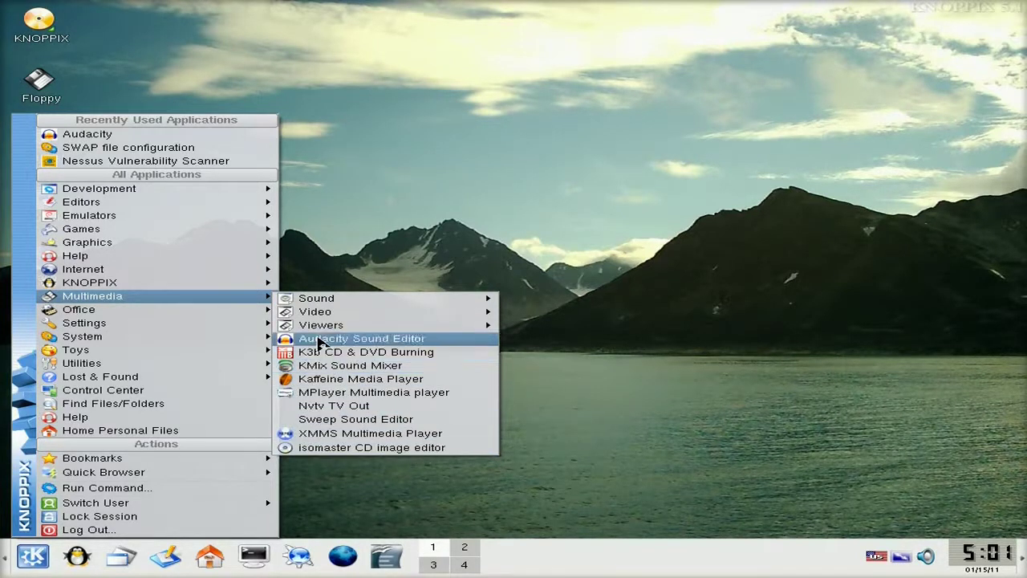
mouse_move(250, 317)
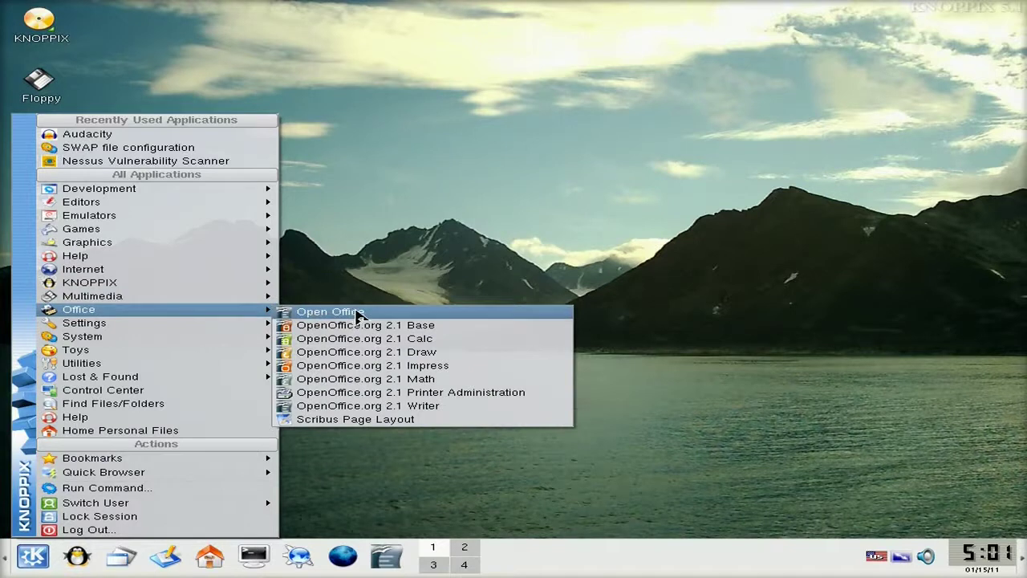
click(368, 406)
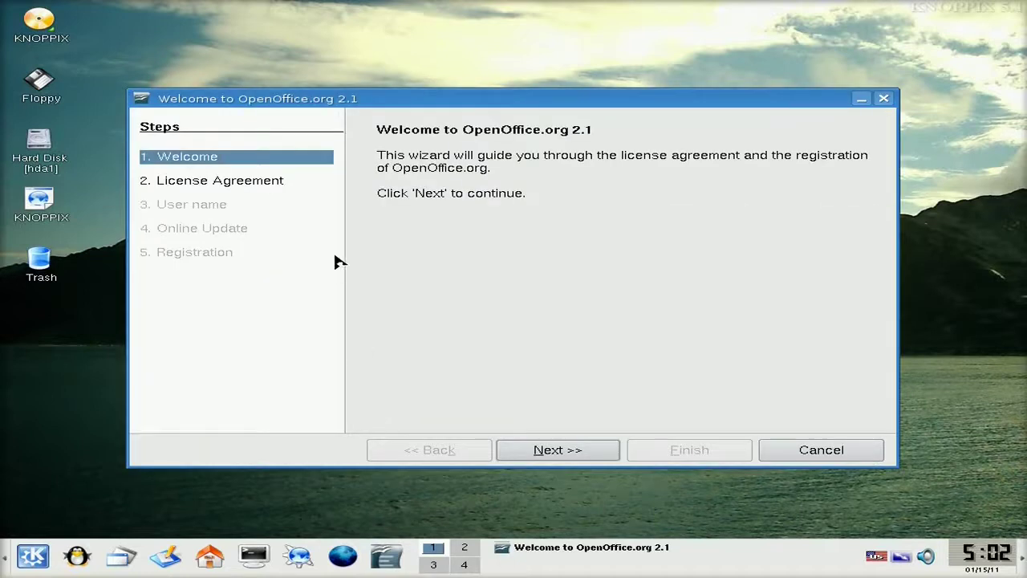
click(812, 451)
Step: Browse the Settings, System, Toys and Utilities application categories, including the additional applications under Utilities
click(32, 555)
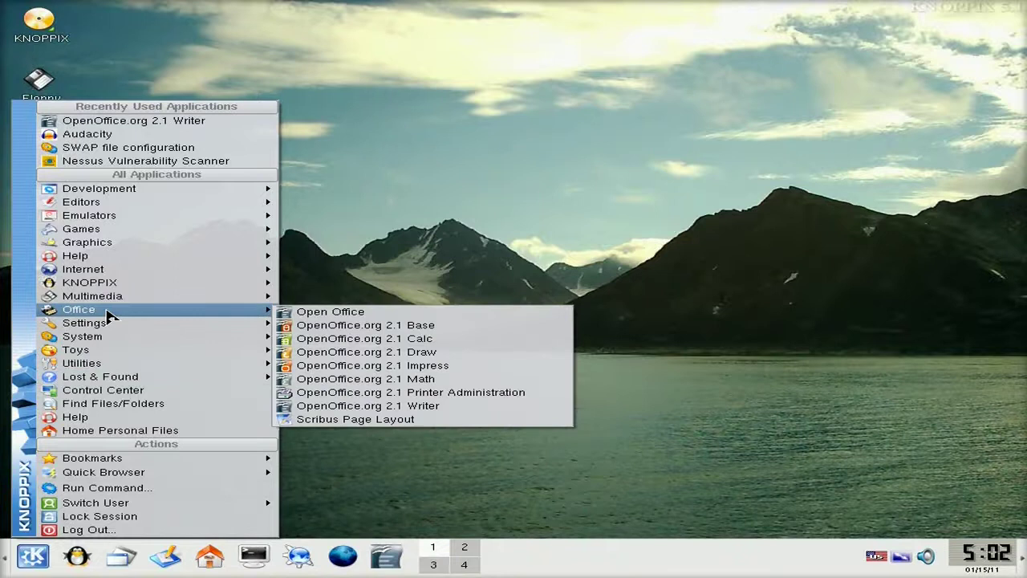
mouse_move(242, 329)
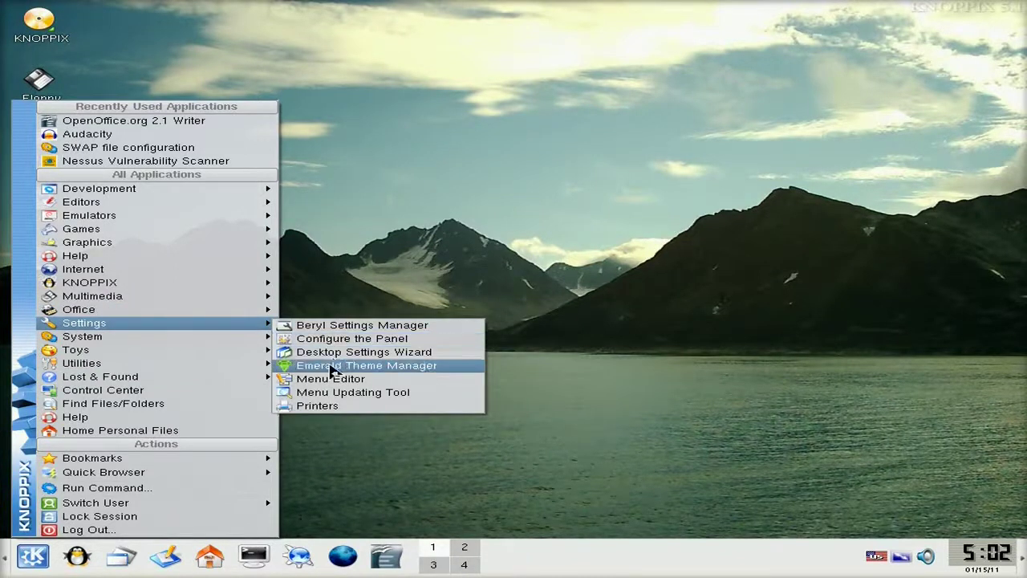
mouse_move(207, 340)
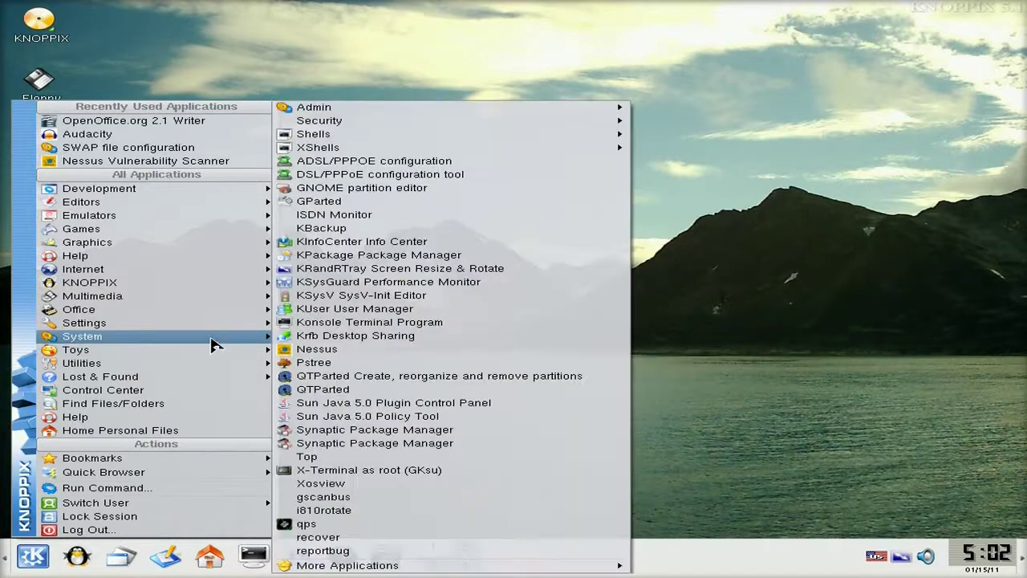
mouse_move(424, 149)
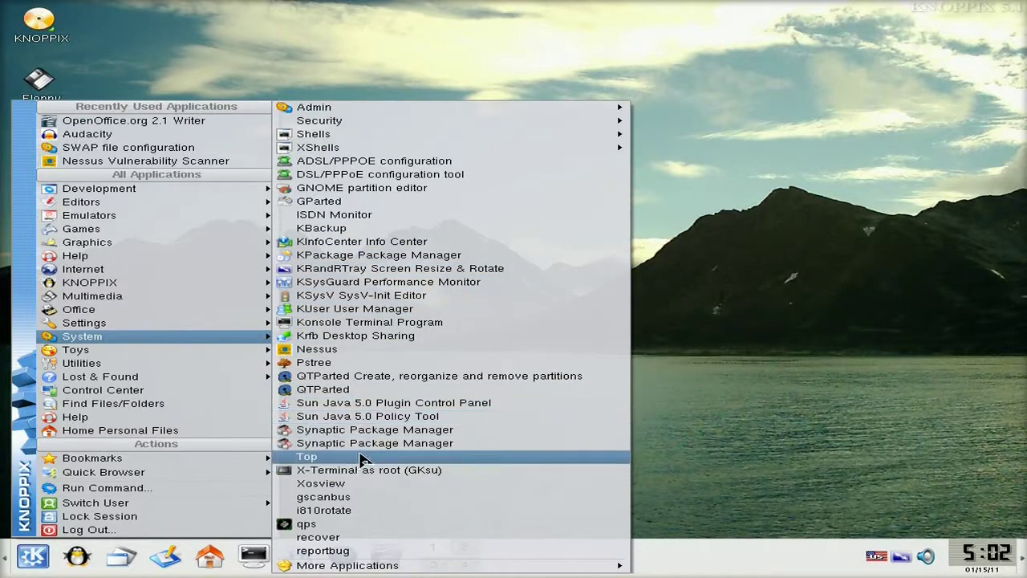
mouse_move(358, 566)
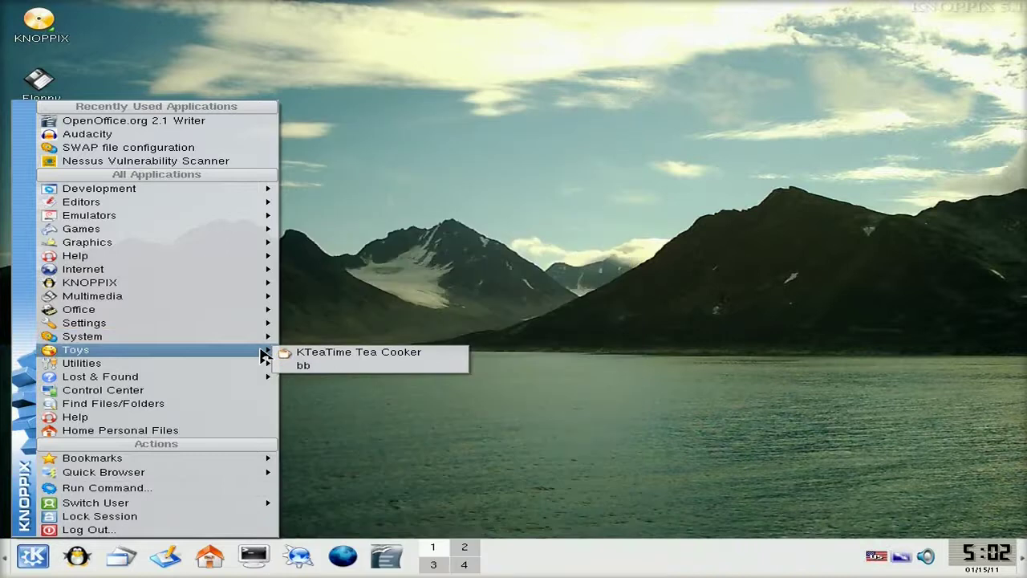
mouse_move(244, 365)
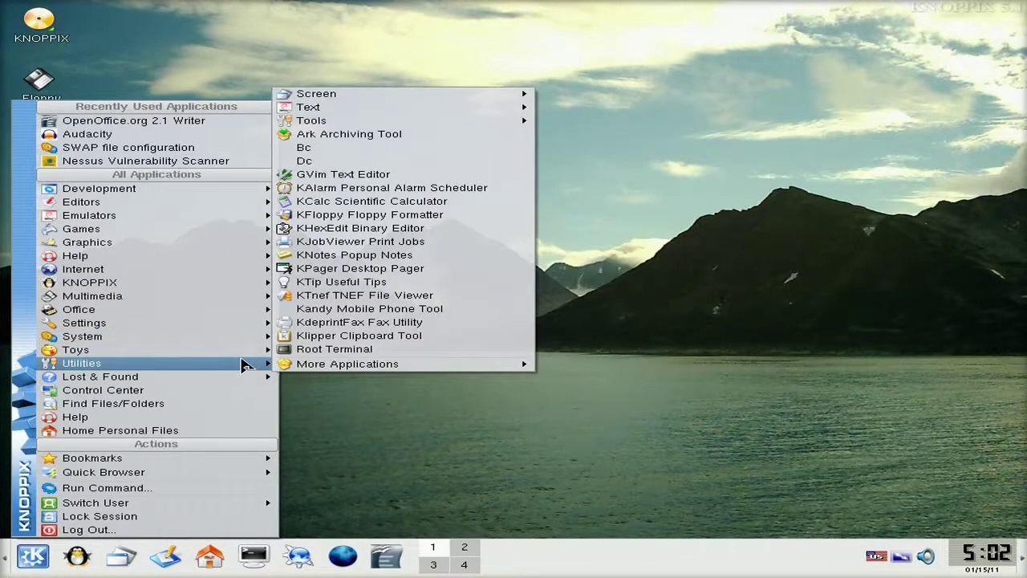
mouse_move(395, 101)
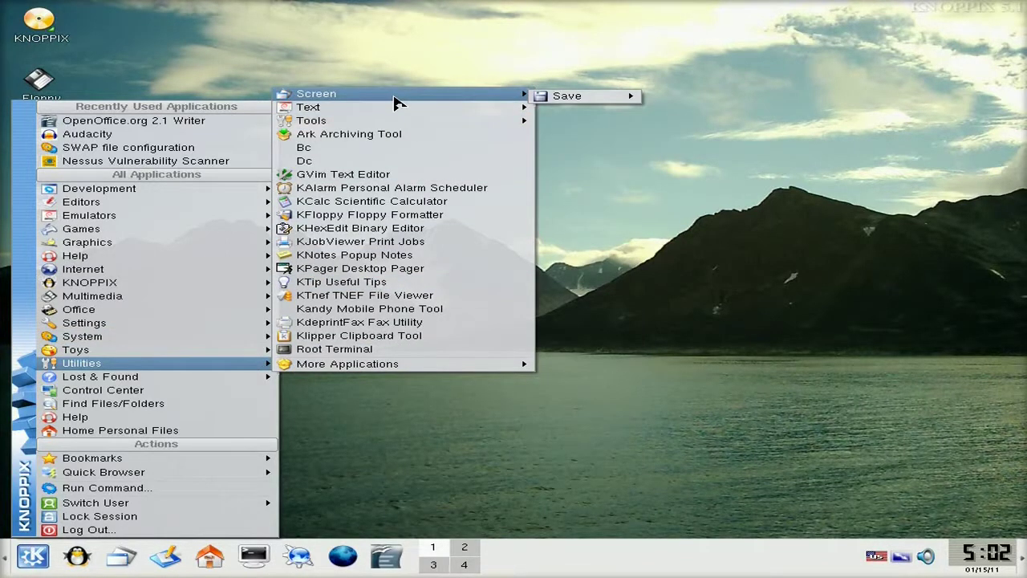
mouse_move(389, 122)
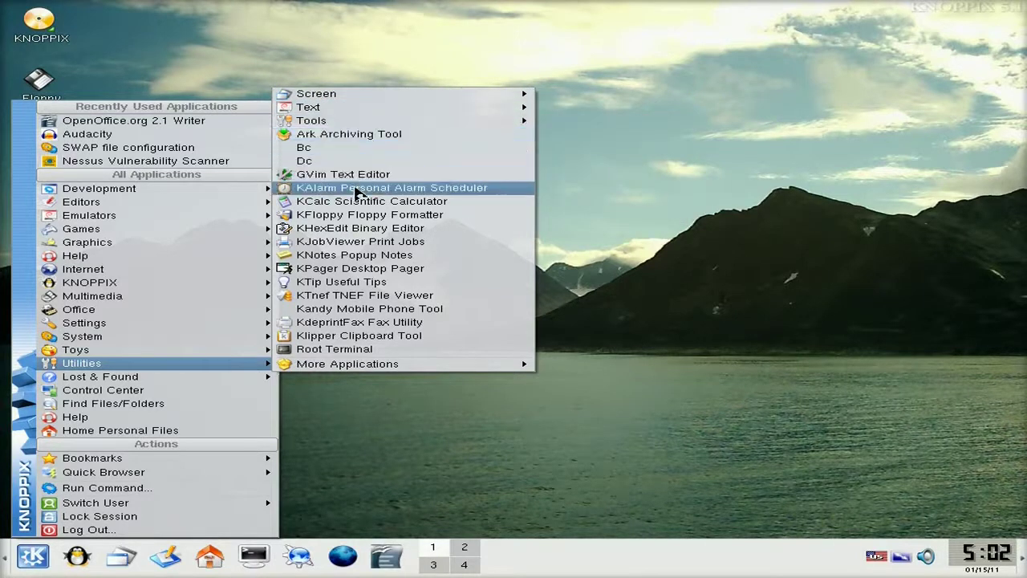
mouse_move(351, 371)
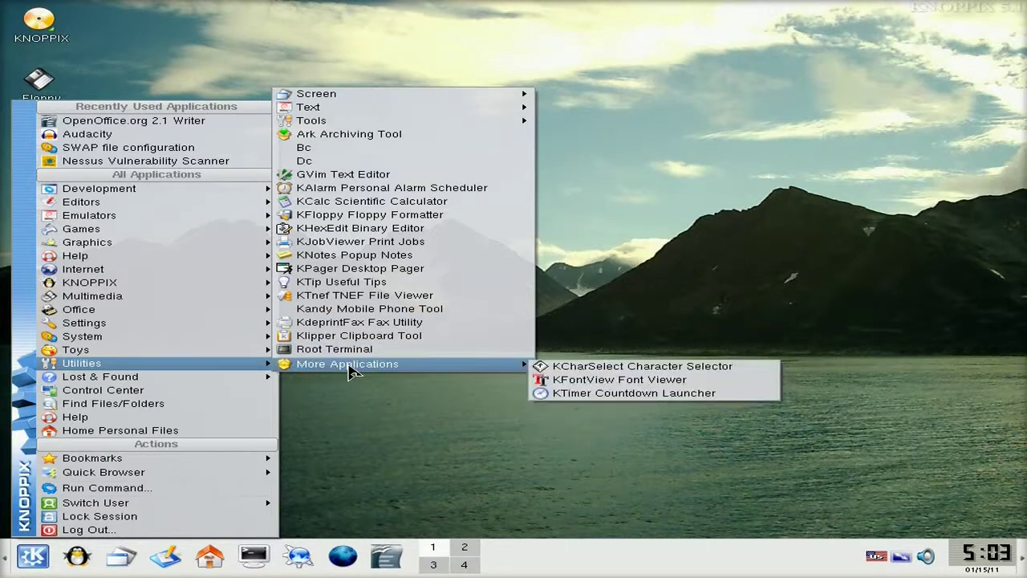
Step: Open the KDE Control Center and show the Background settings under Appearance & Themes
mouse_move(173, 385)
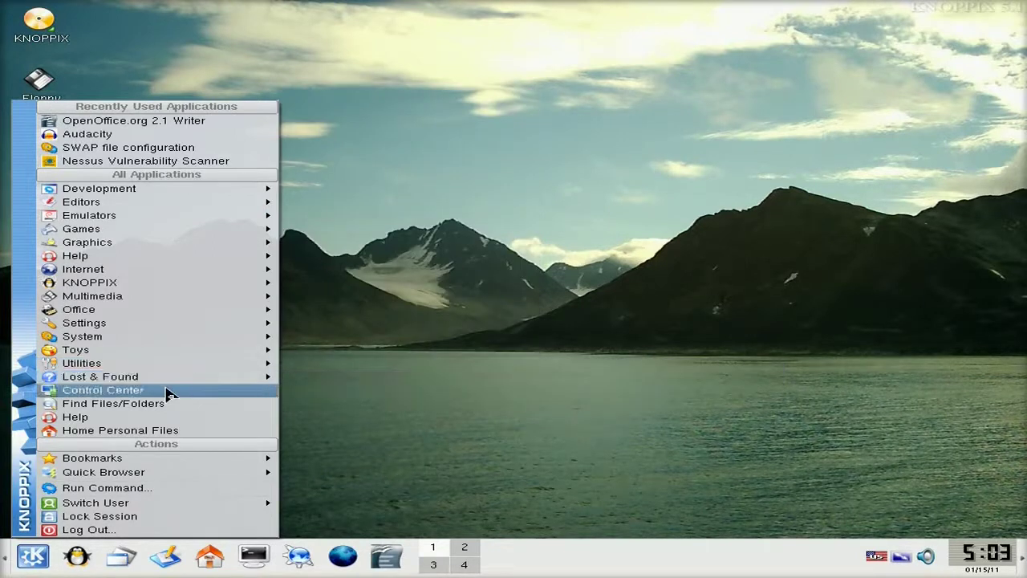
click(152, 392)
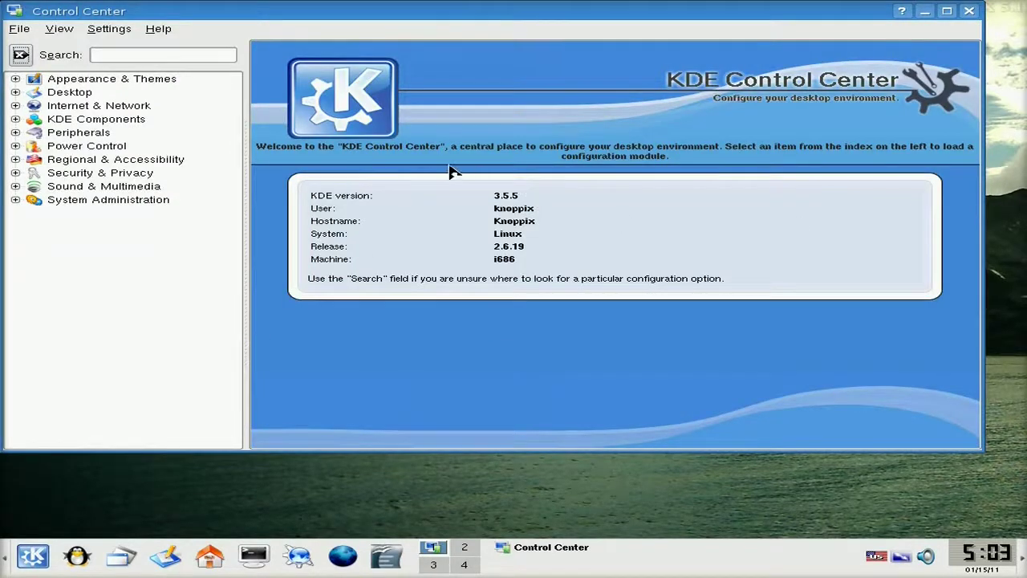
click(89, 81)
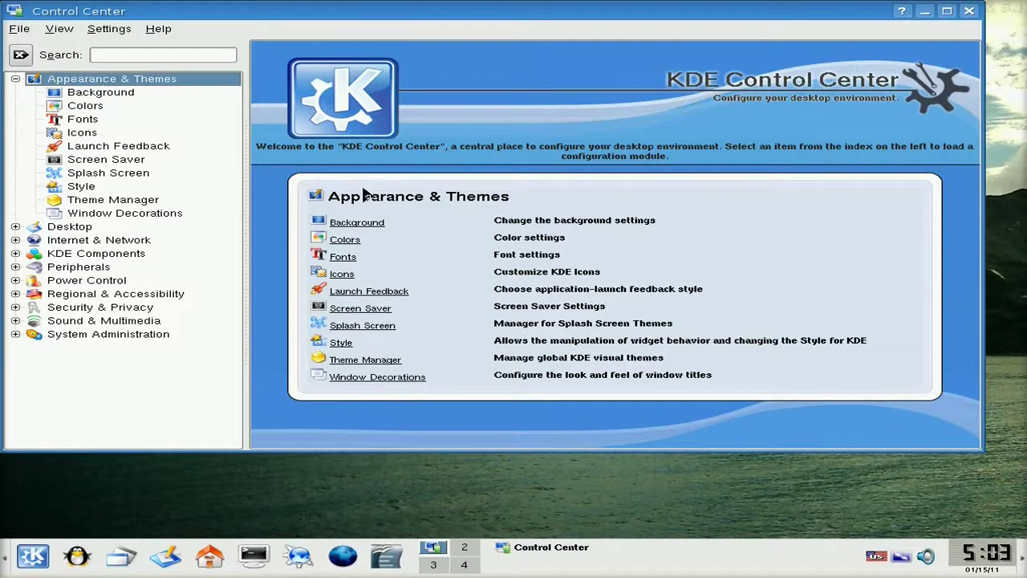
click(357, 223)
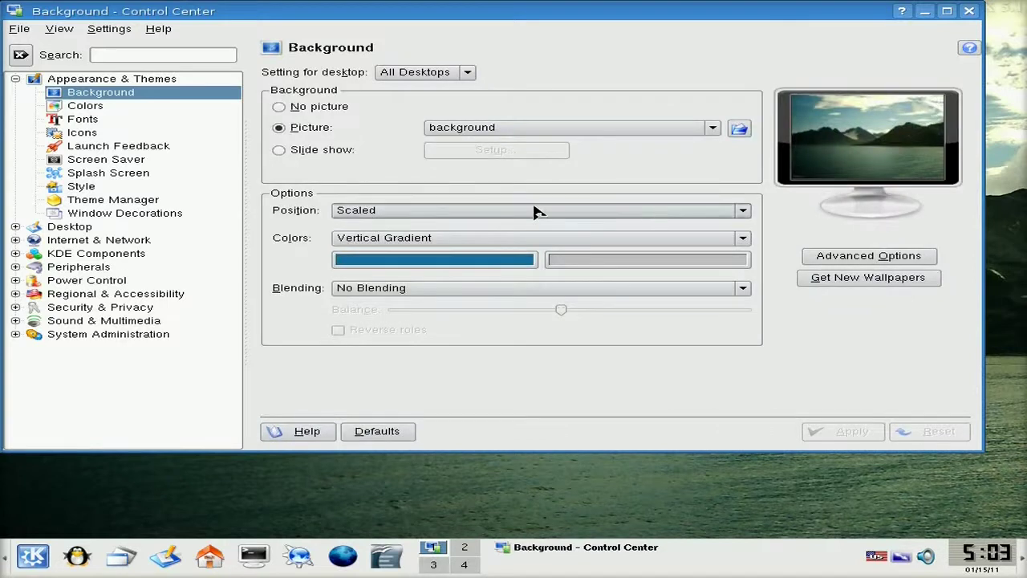
Step: Choose Blue Blend as the background picture for all desktops
click(711, 127)
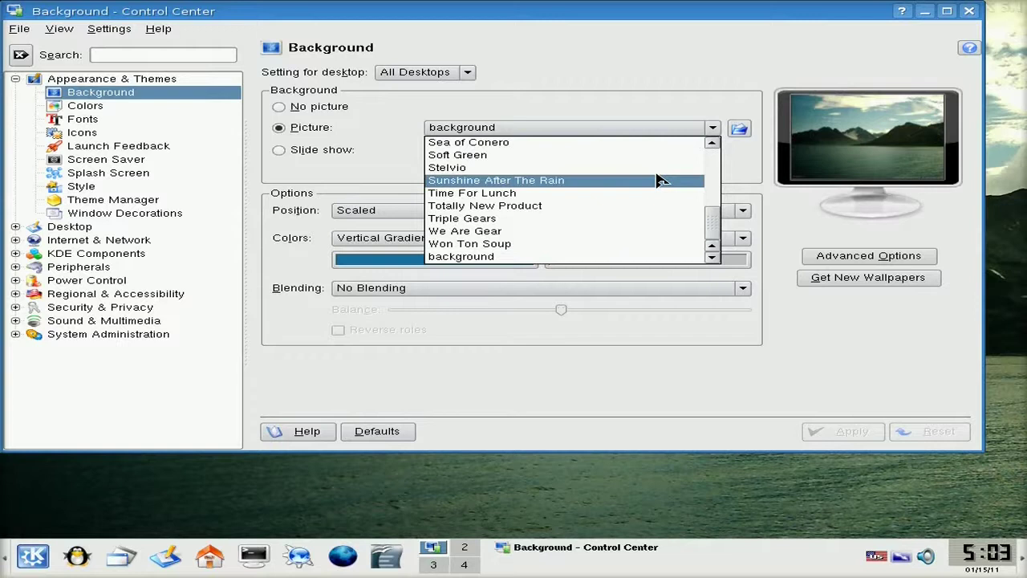
scroll(658, 180, up, 7)
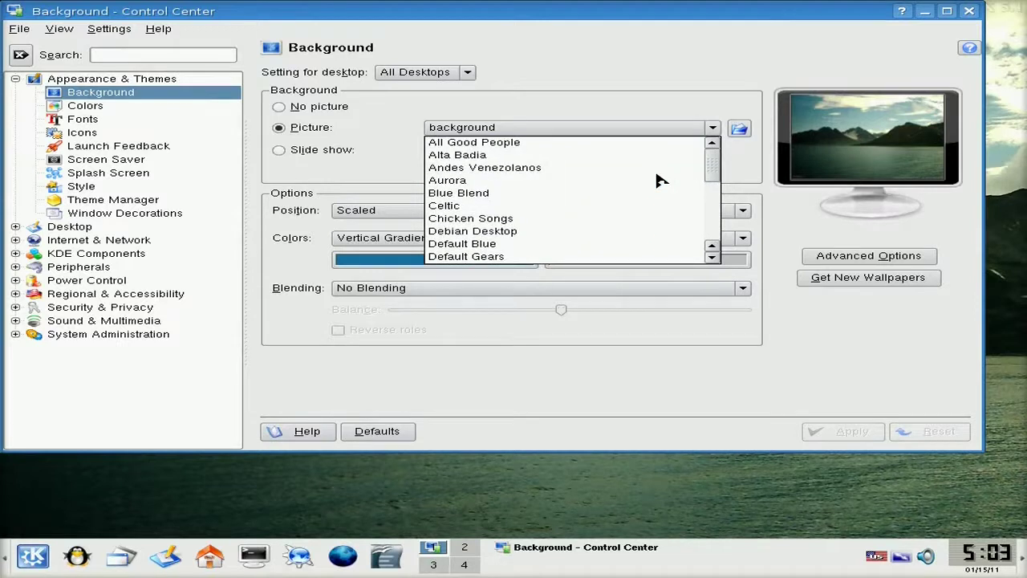
click(472, 193)
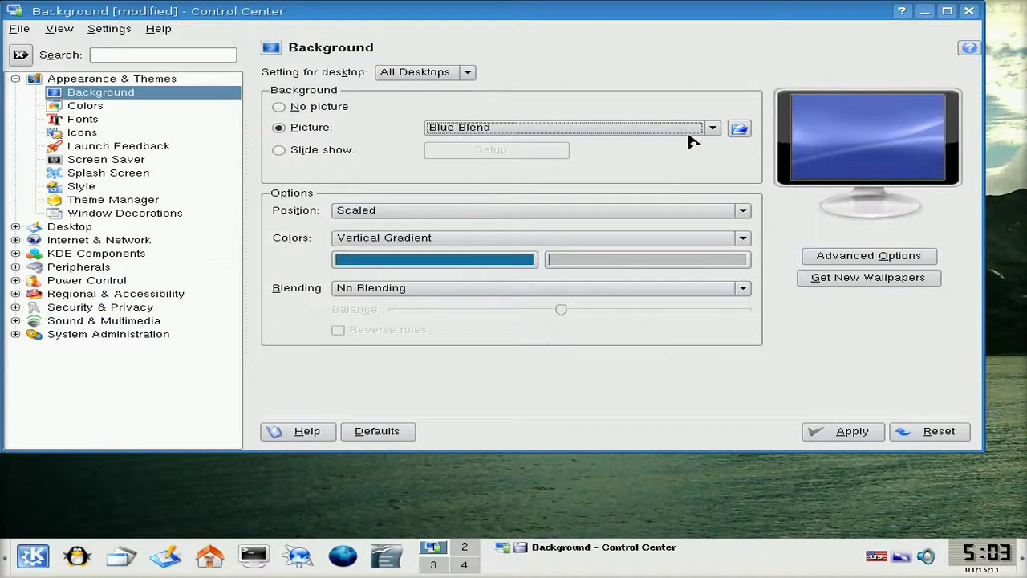
Step: Set the background picture to KDE 3.5 Default, apply it to all desktops and close the Control Center
click(712, 128)
scroll(541, 180, down, 2)
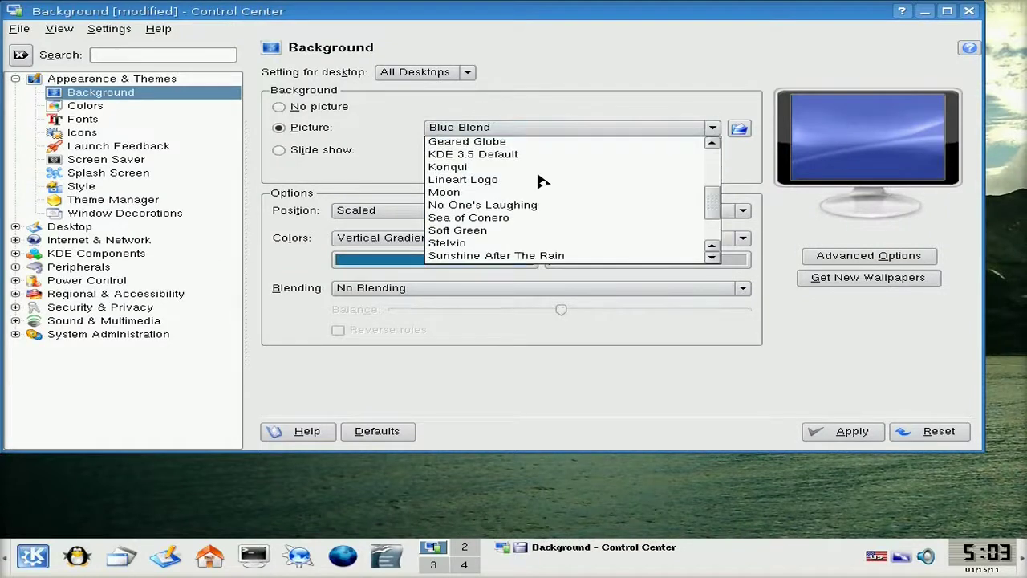
click(516, 155)
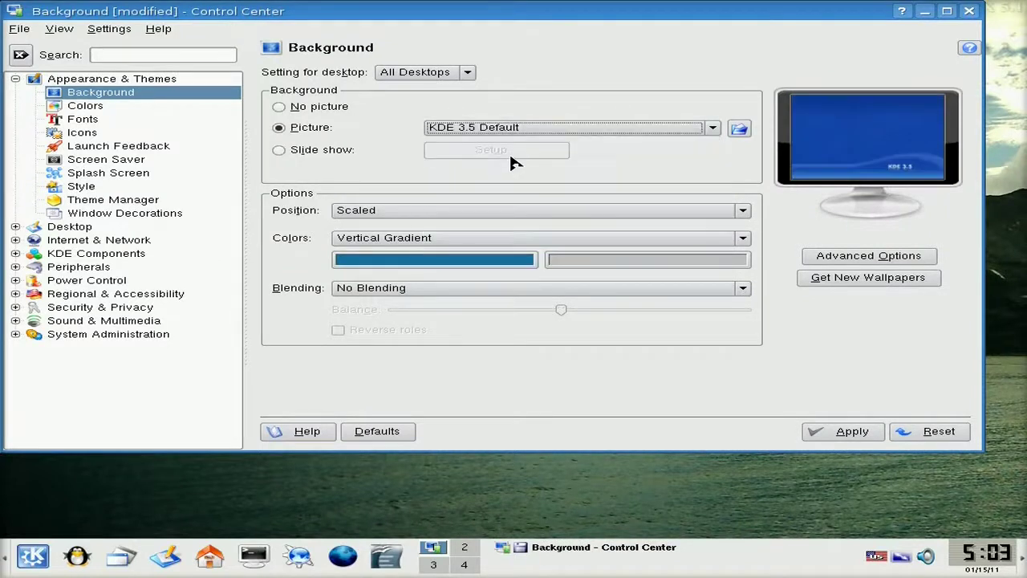
click(852, 434)
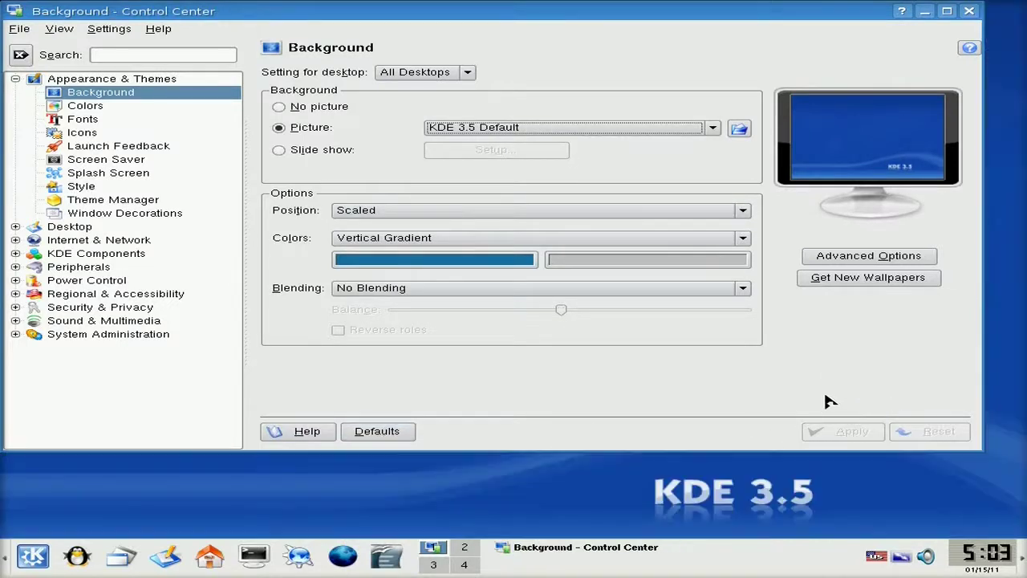
click(970, 13)
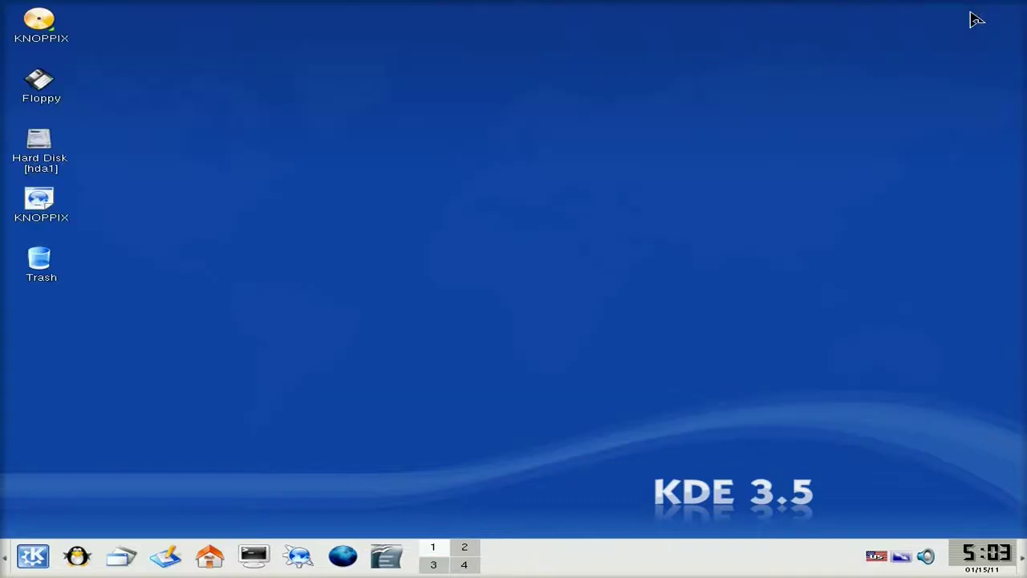
Step: Reopen the Control Center, examine the Desktop, Internet & Network, KDE Components and Peripherals categories, and close it
click(35, 554)
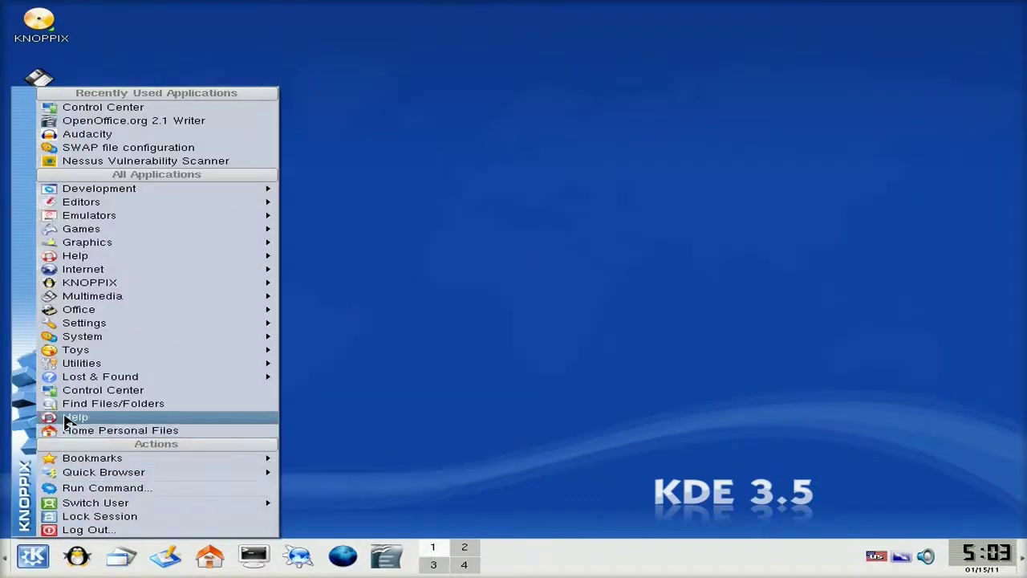
click(74, 392)
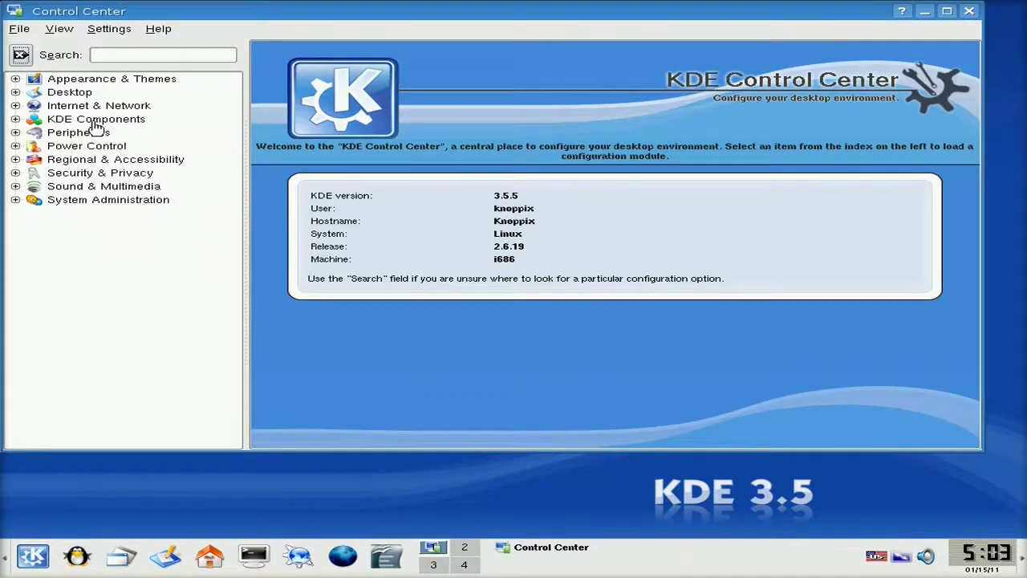
click(63, 94)
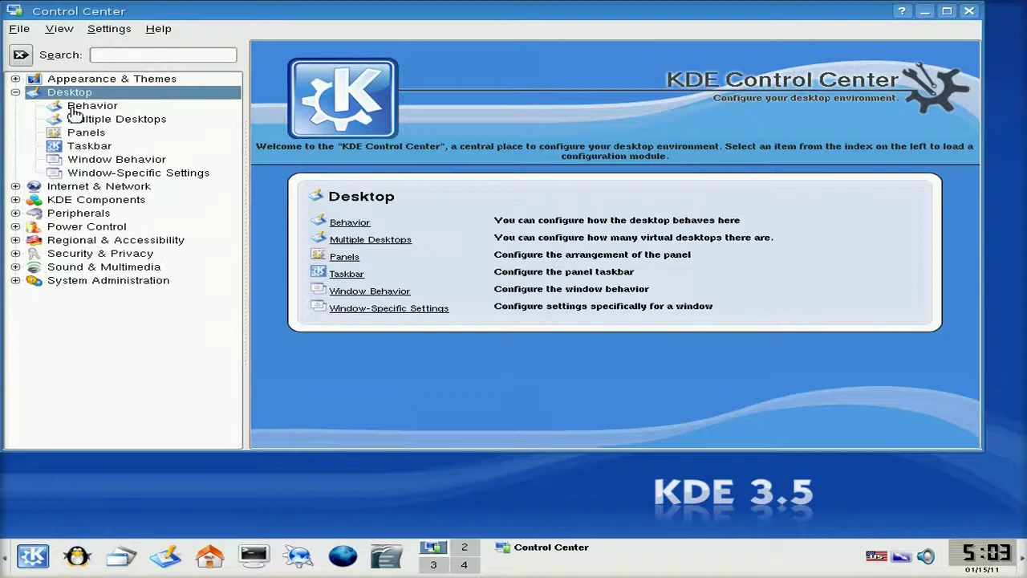
click(64, 187)
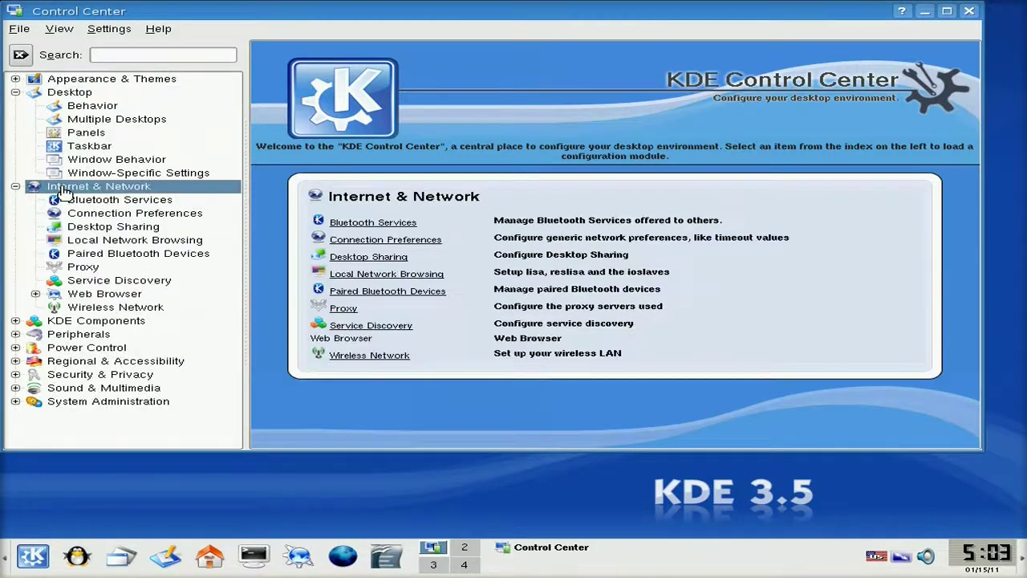
click(72, 321)
scroll(149, 380, down, 2)
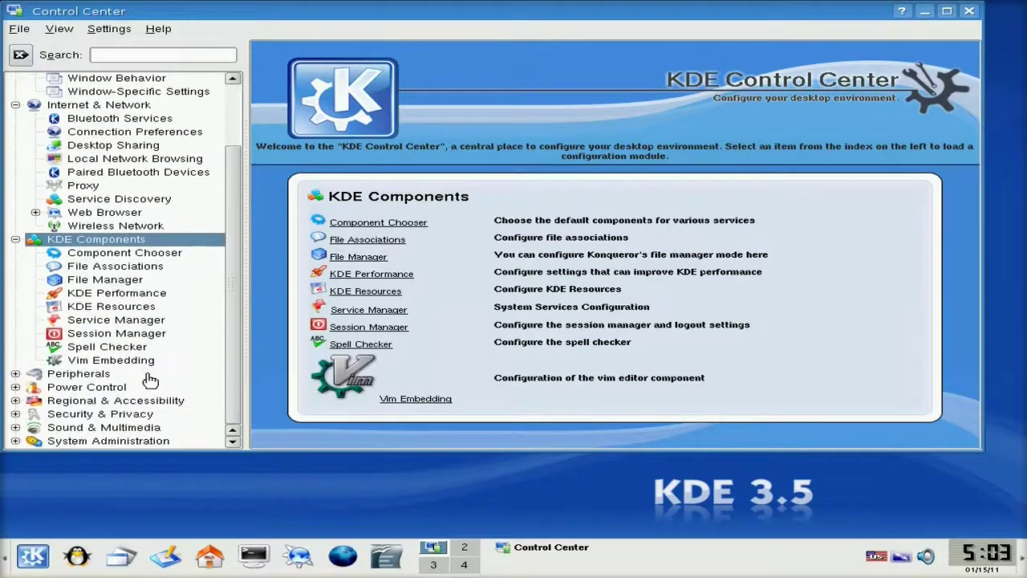
click(96, 374)
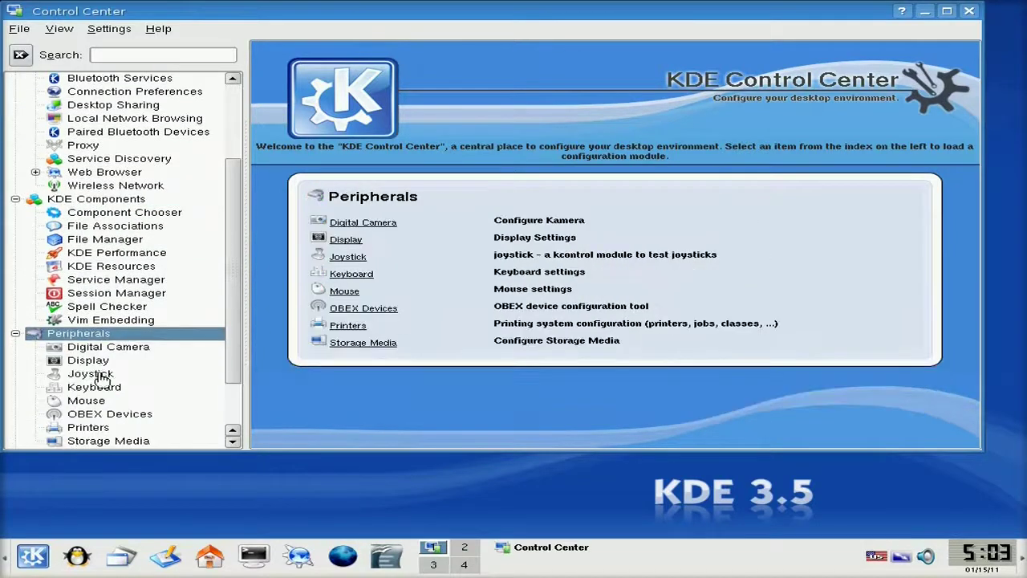
scroll(144, 369, down, 2)
scroll(145, 368, up, 5)
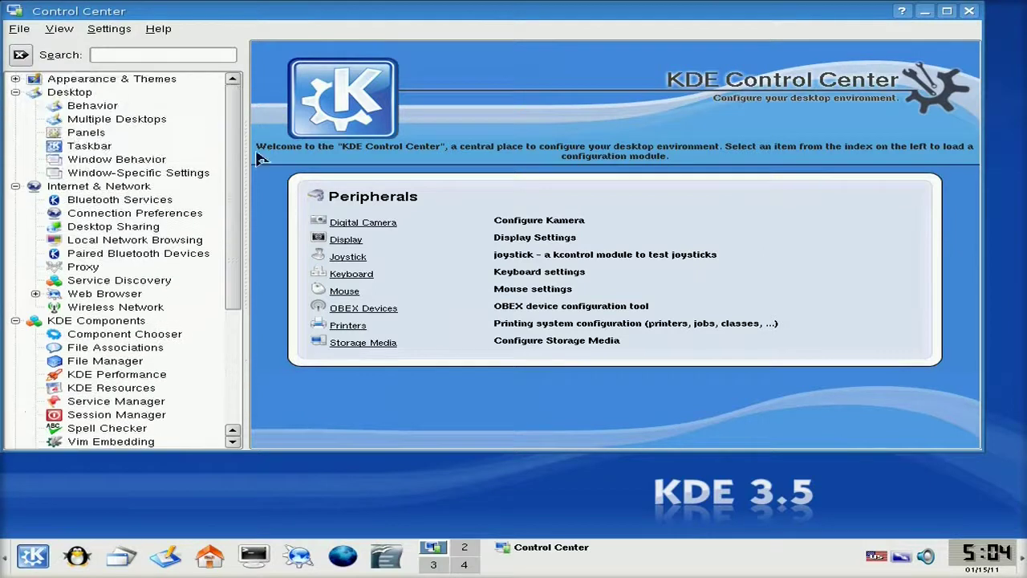
click(969, 12)
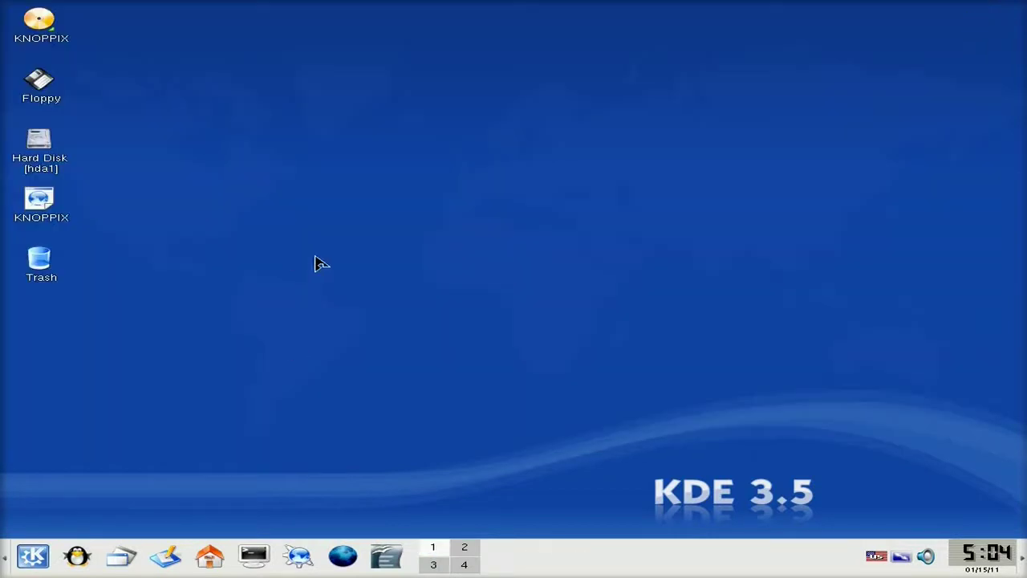
click(33, 557)
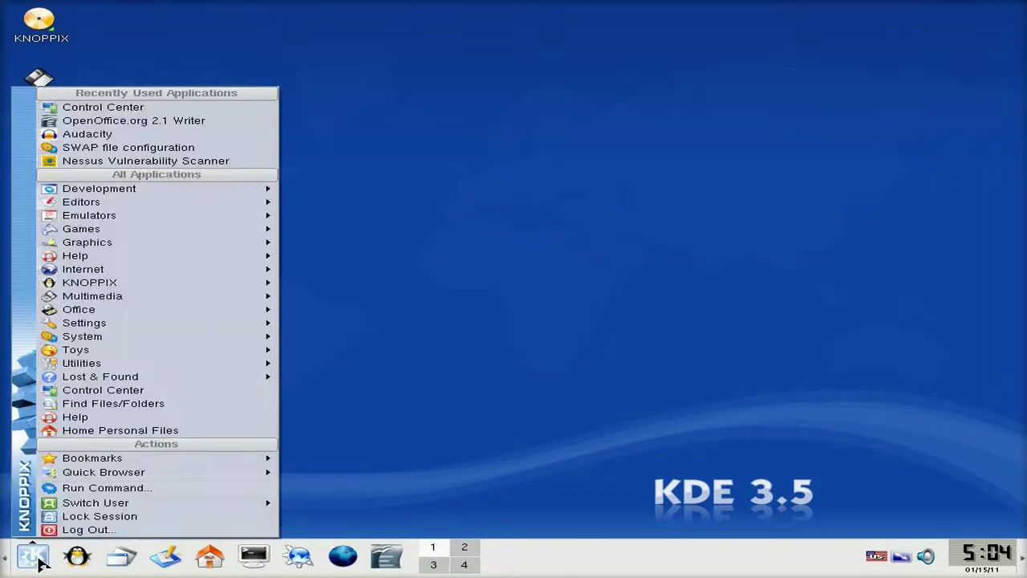
mouse_move(105, 363)
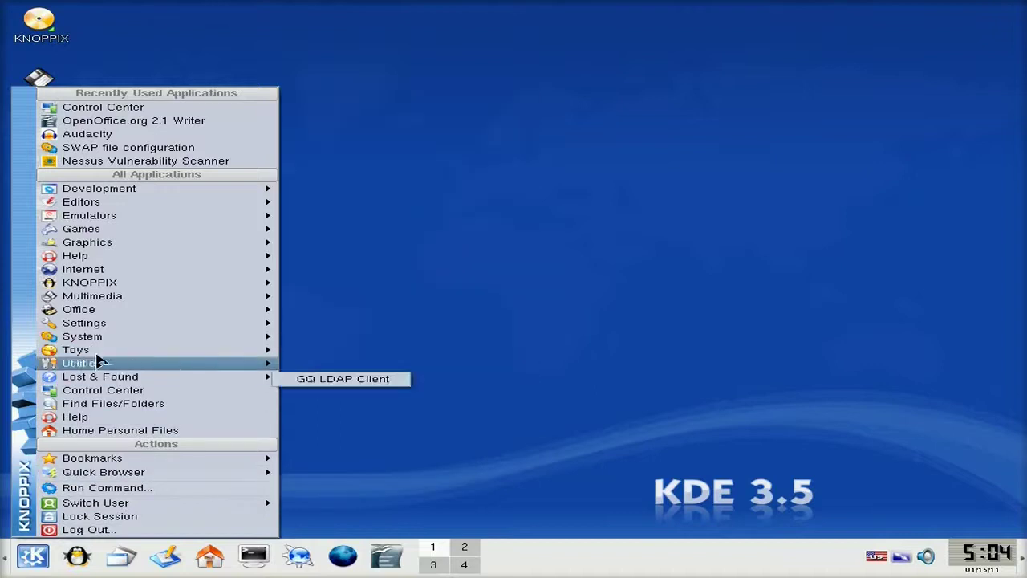
click(540, 350)
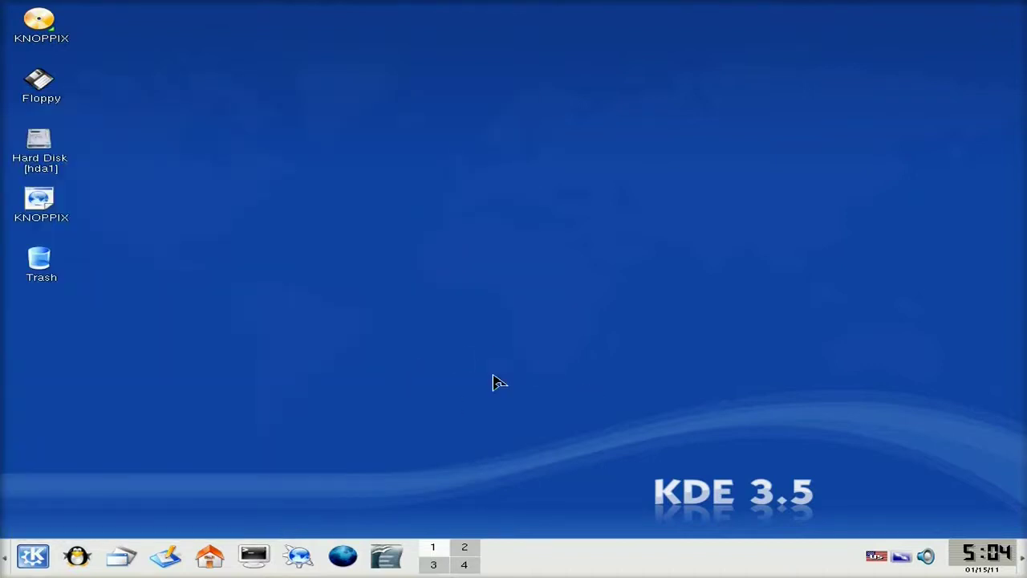
Step: Open the Iceweasel browser, close the "You're almost there!" tab and search Google for bbc
click(343, 556)
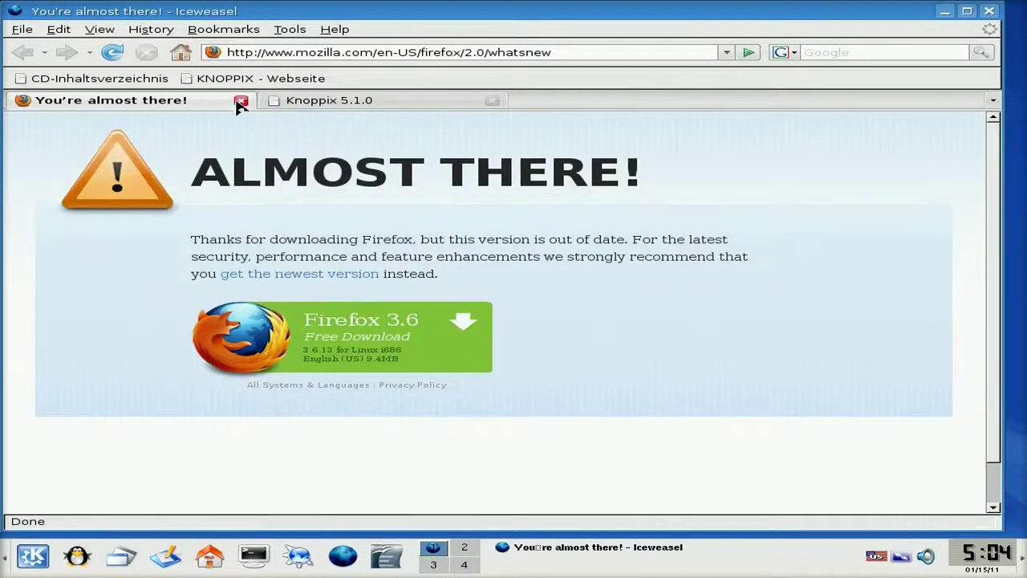
click(241, 101)
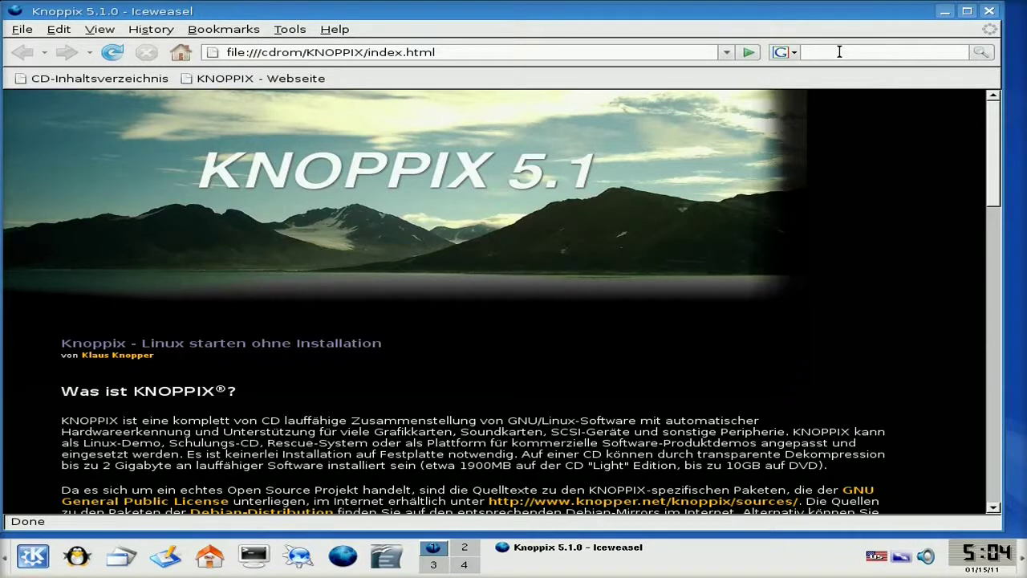
key(Return)
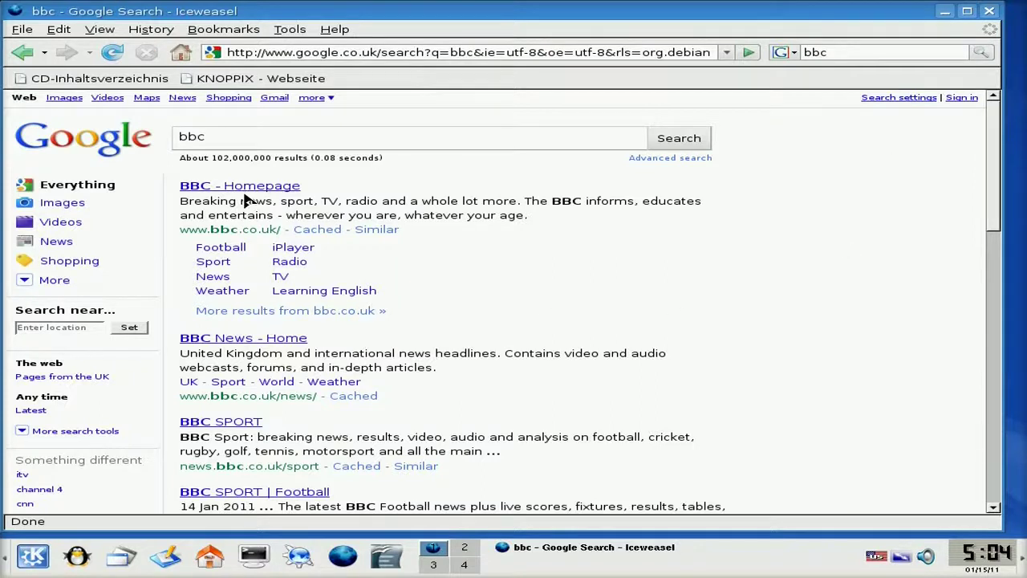
Step: Open BBC iPlayer from the search results, view the large featured tribute programme's page and close the browser
click(294, 249)
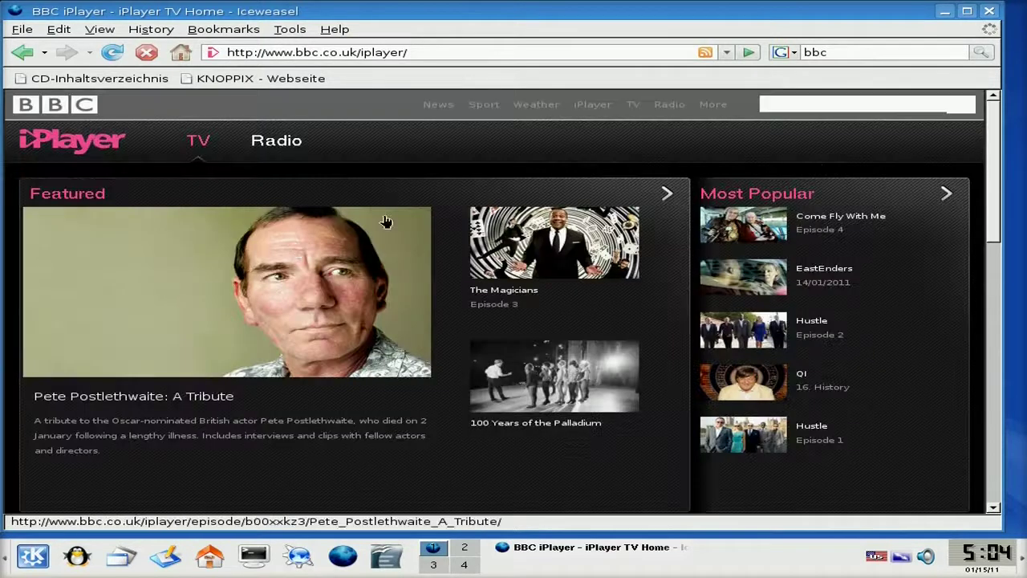
click(222, 309)
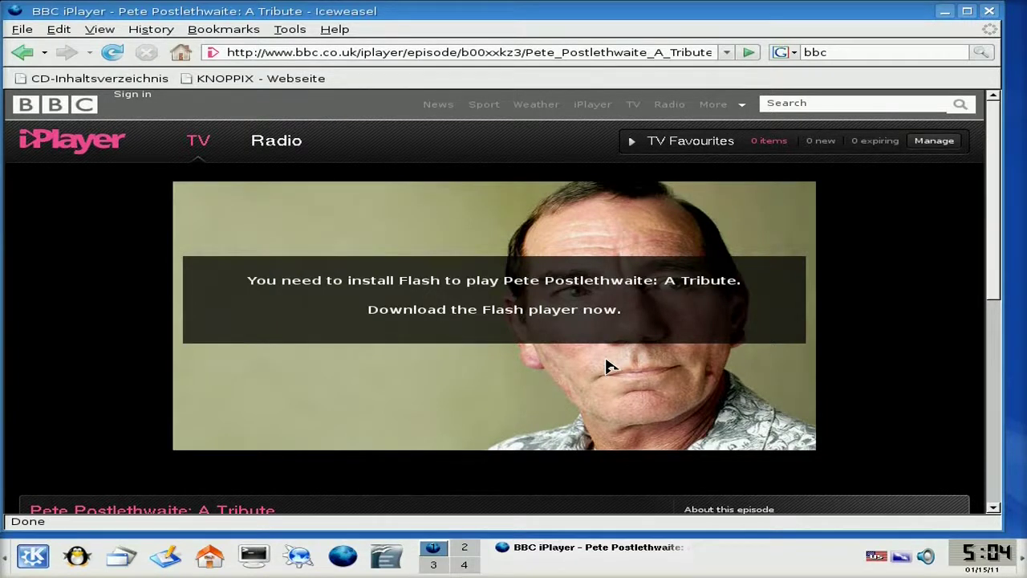
click(991, 11)
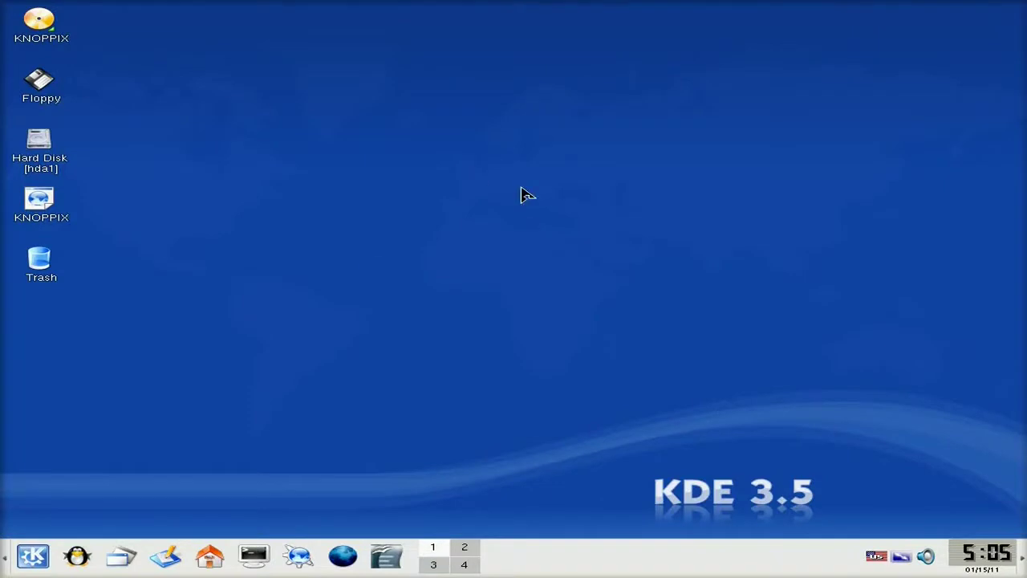
right_click(435, 186)
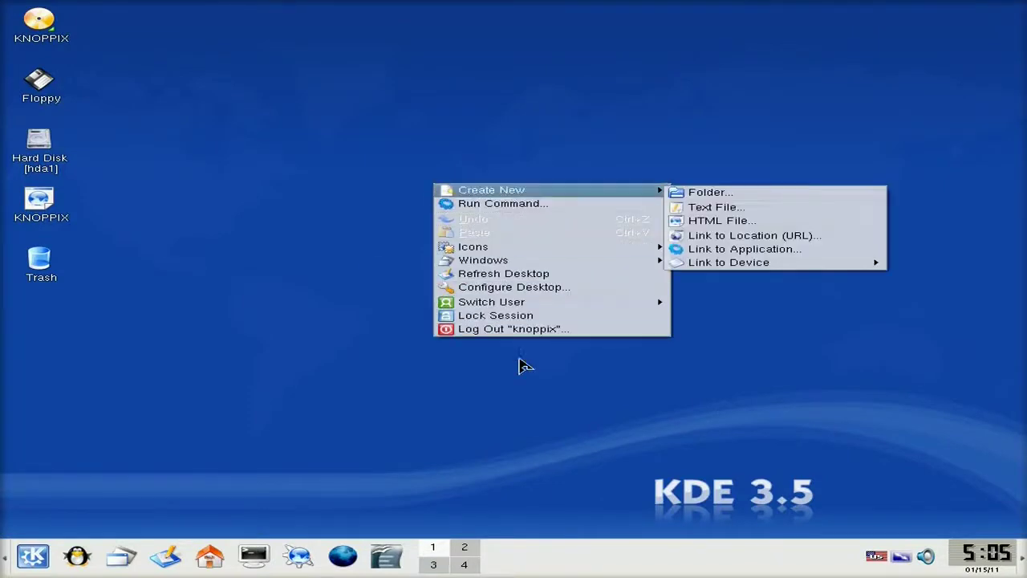
click(488, 146)
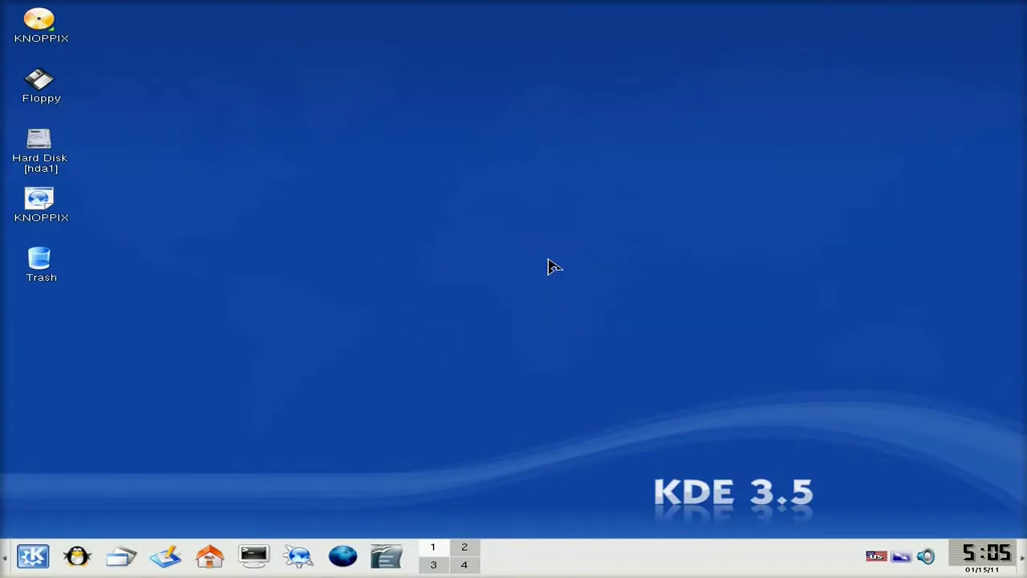